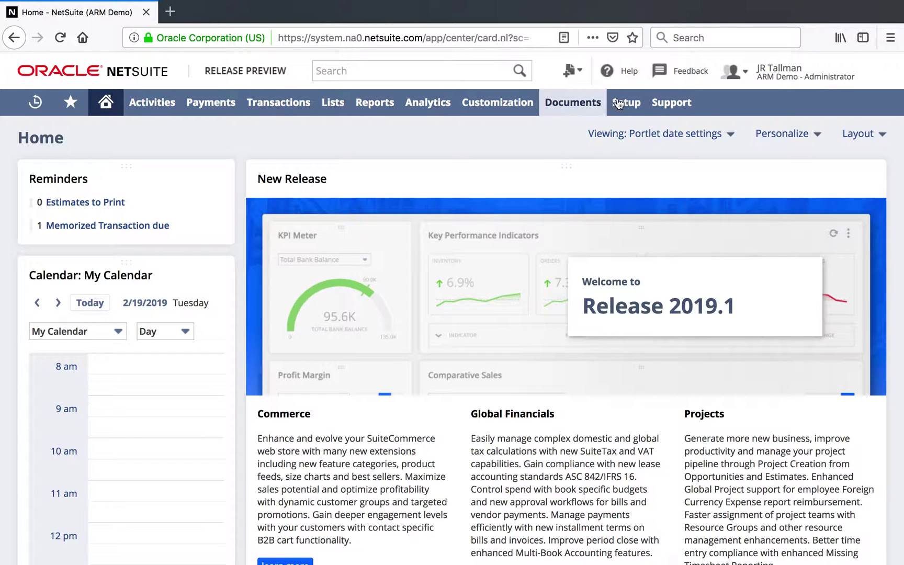
# - Open the company's Enable Features page and review the advanced accounting features, including Advanced Revenue Management
pyautogui.moveTo(626, 105)
pyautogui.moveTo(646, 160)
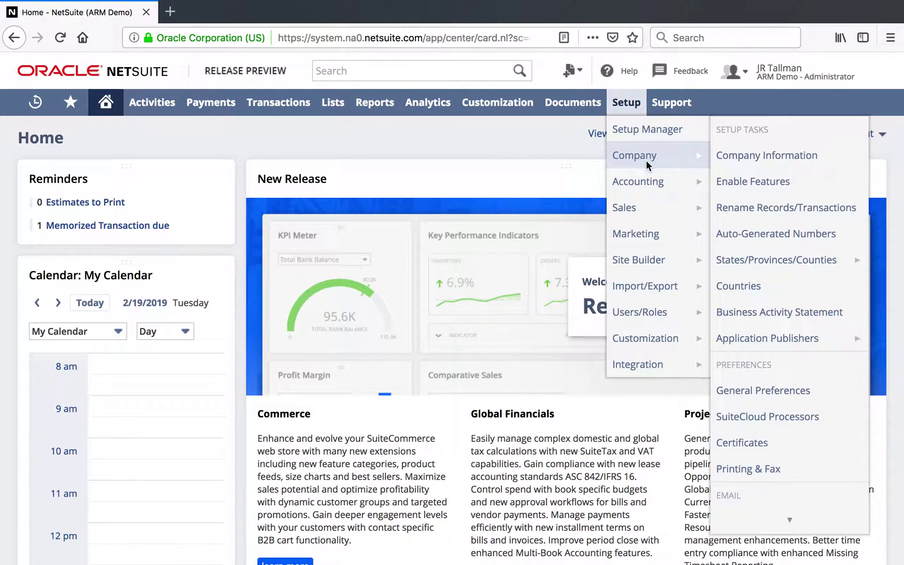
pyautogui.click(743, 181)
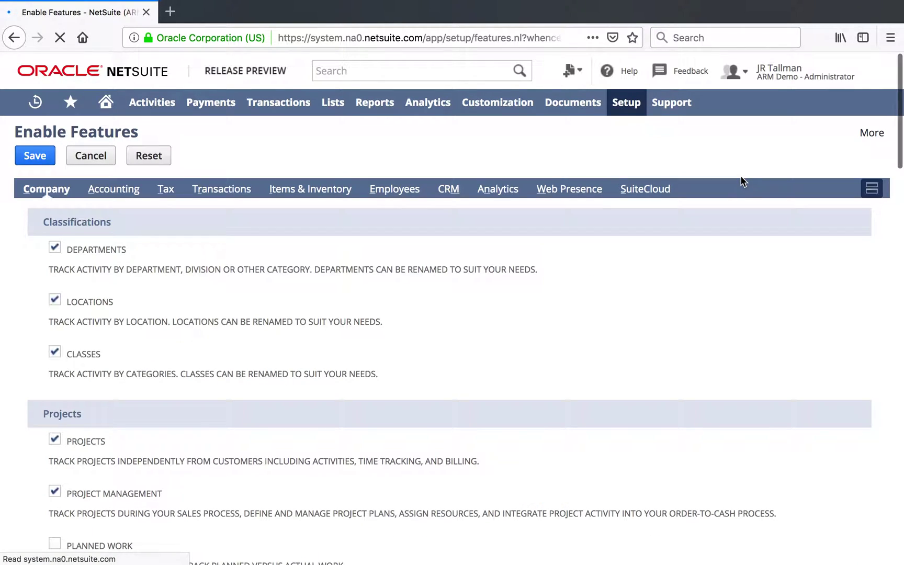
pyautogui.click(112, 193)
pyautogui.scroll(-5, 257, 319)
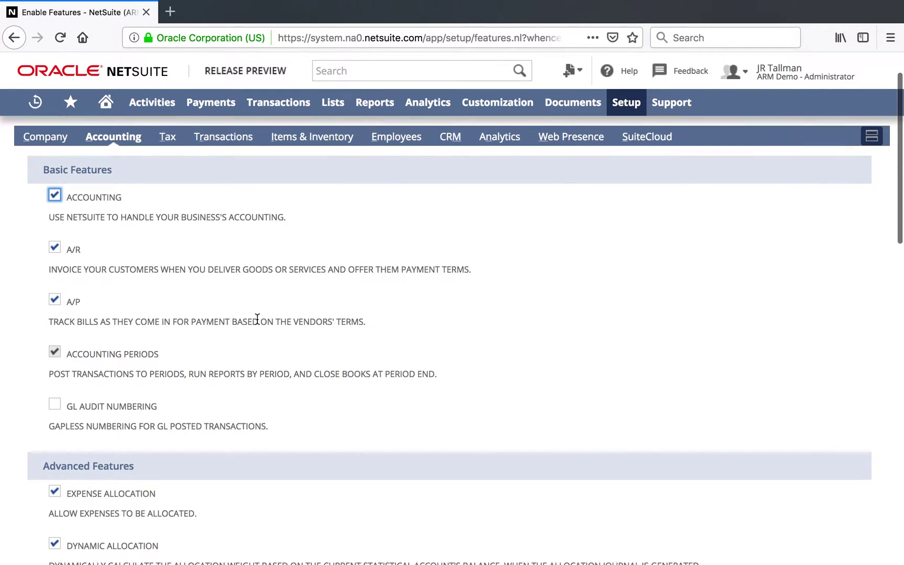
pyautogui.scroll(-3, 257, 324)
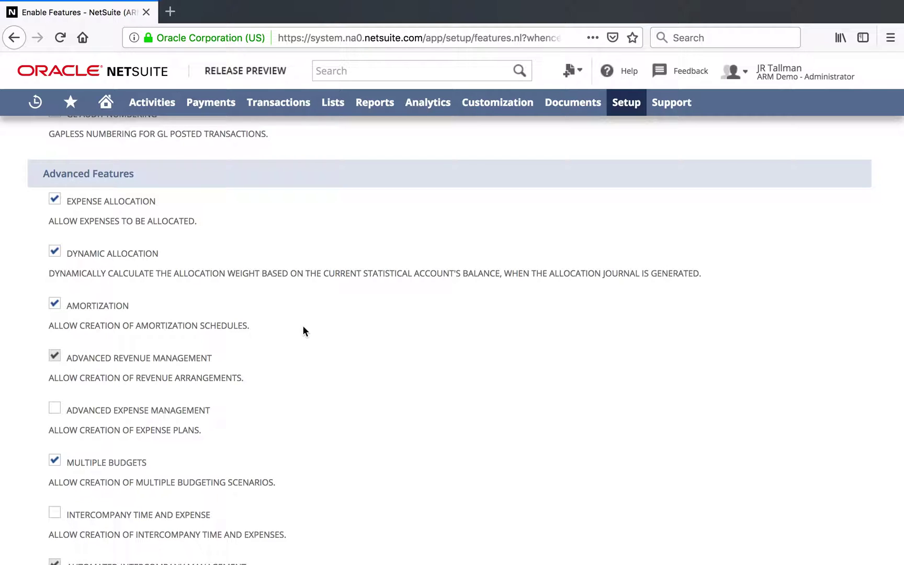
pyautogui.scroll(7, 303, 325)
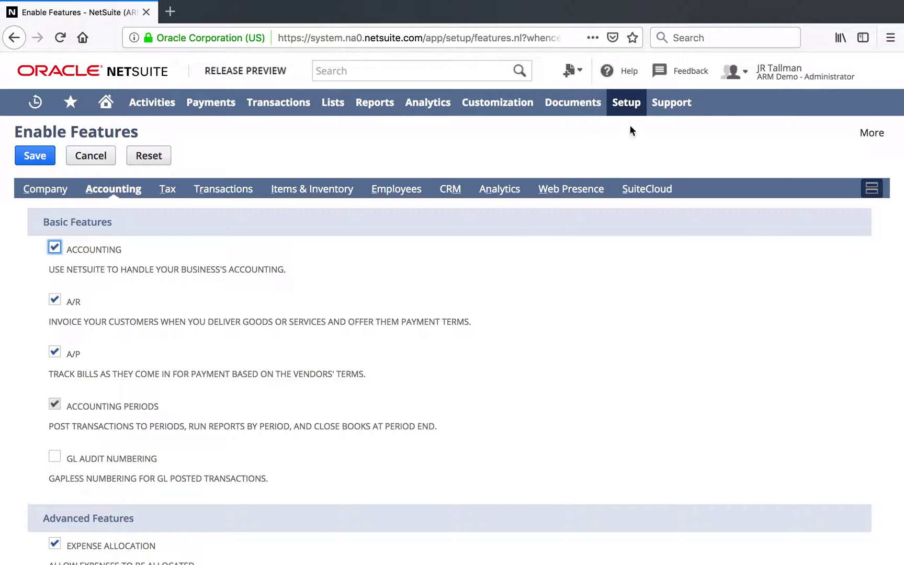
# - Open the Accounting Preferences and go to the Advanced Revenue Management Only section of the general settings
pyautogui.moveTo(626, 108)
pyautogui.moveTo(639, 186)
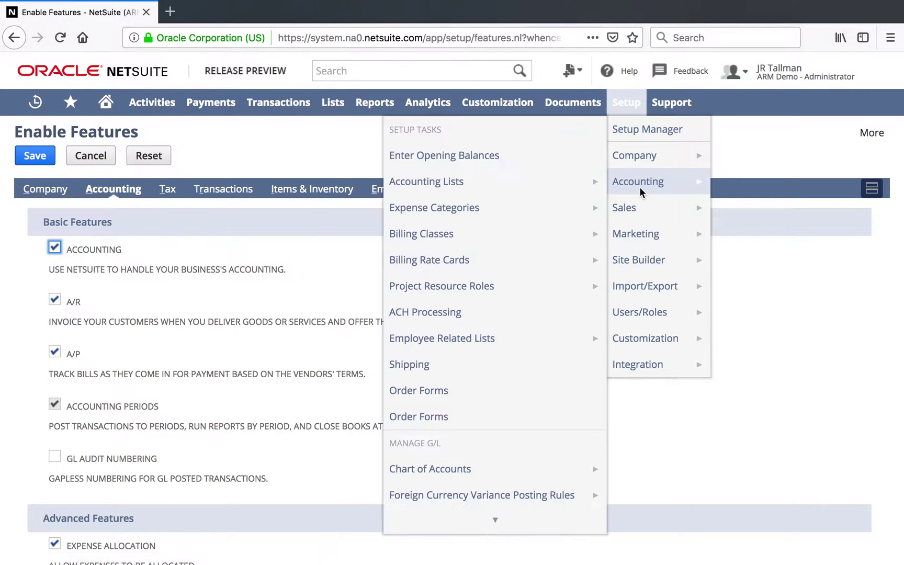
pyautogui.moveTo(448, 513)
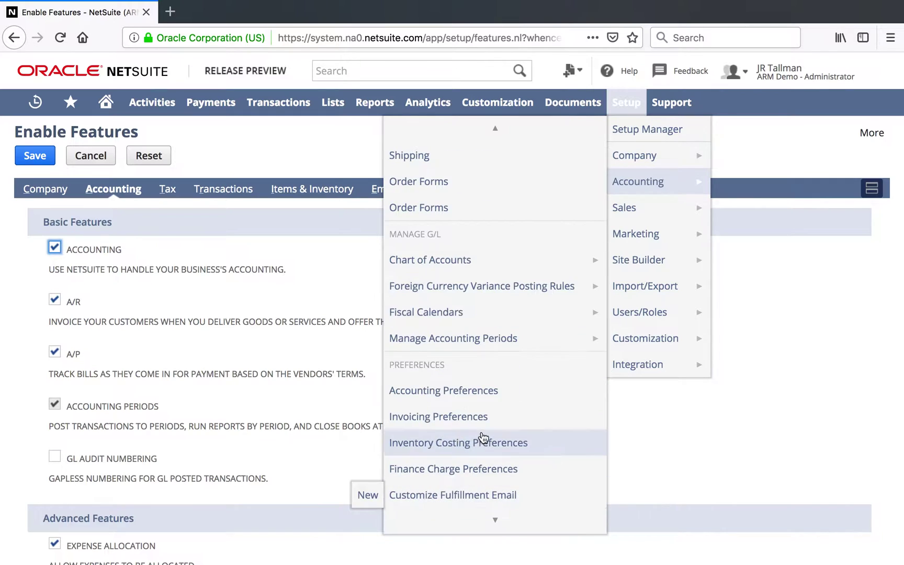
pyautogui.click(445, 391)
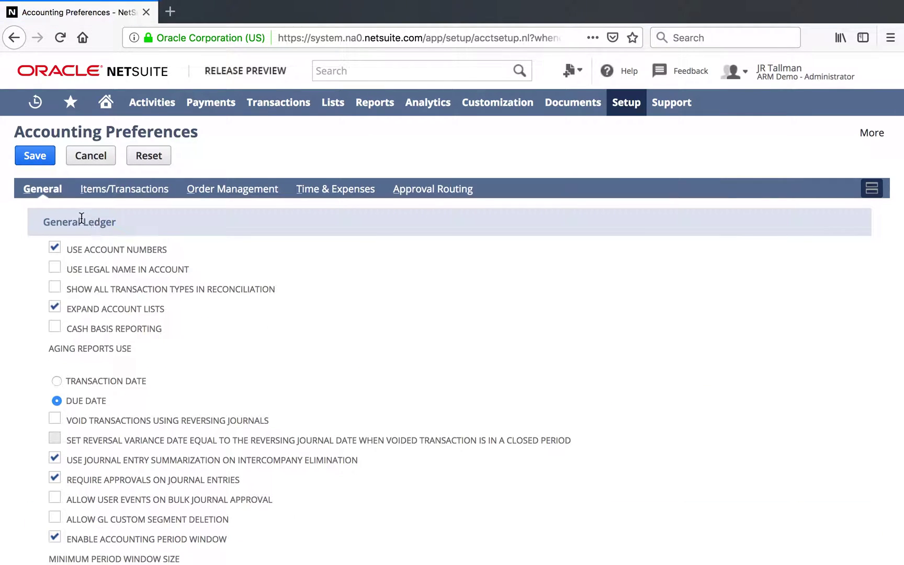
pyautogui.scroll(-7, 318, 331)
pyautogui.scroll(-14, 318, 330)
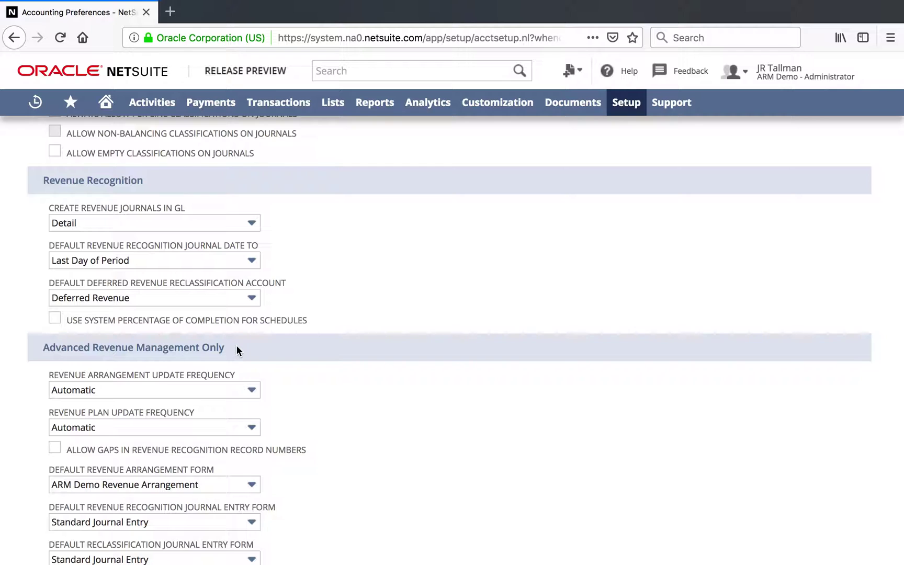
pyautogui.scroll(-3, 237, 347)
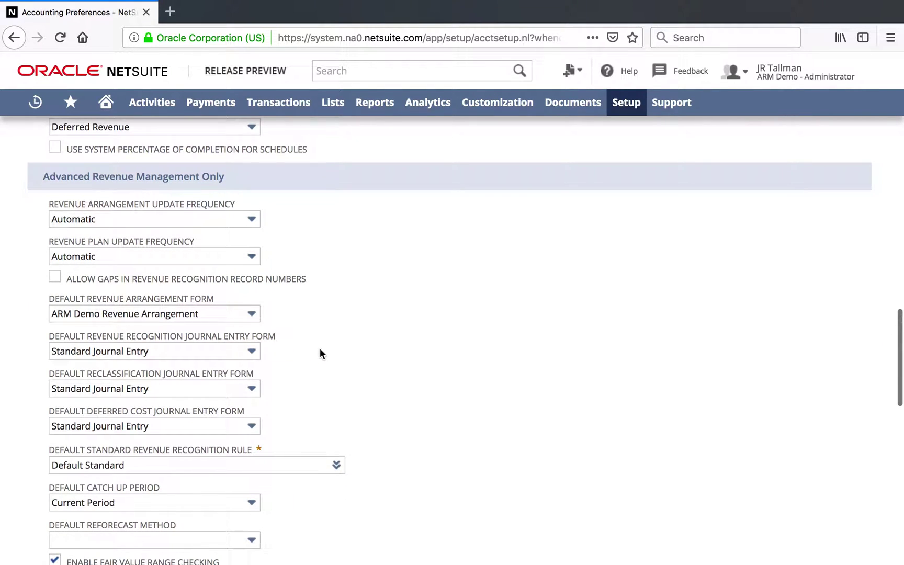
# - Read the field help for Use Subscription Billing Date as Revenue Arrangement Date and close it
pyautogui.scroll(-5, 320, 350)
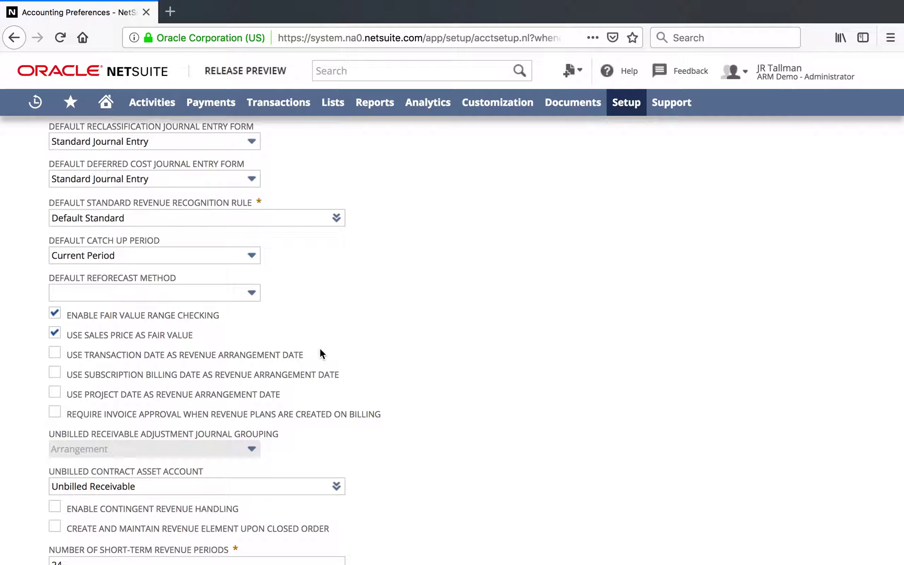
pyautogui.scroll(-1, 321, 349)
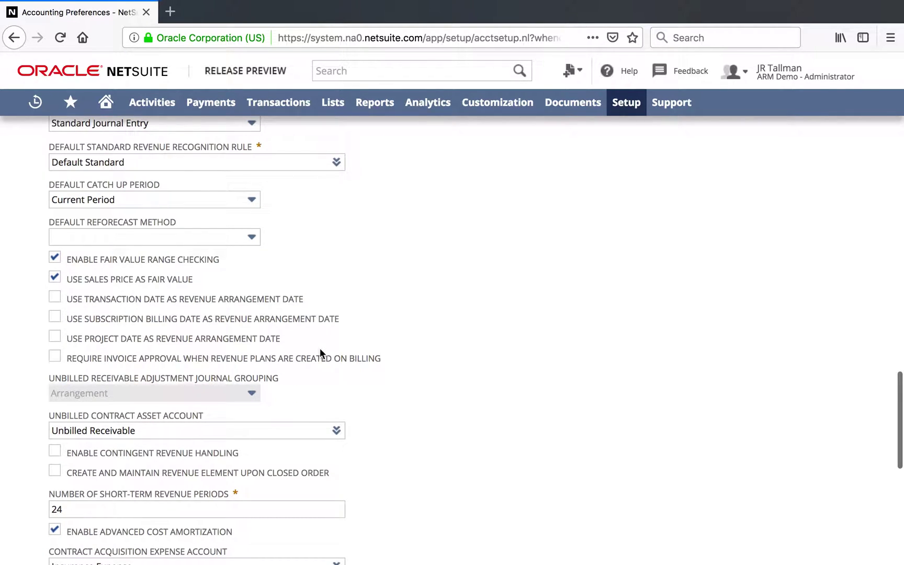
pyautogui.click(282, 319)
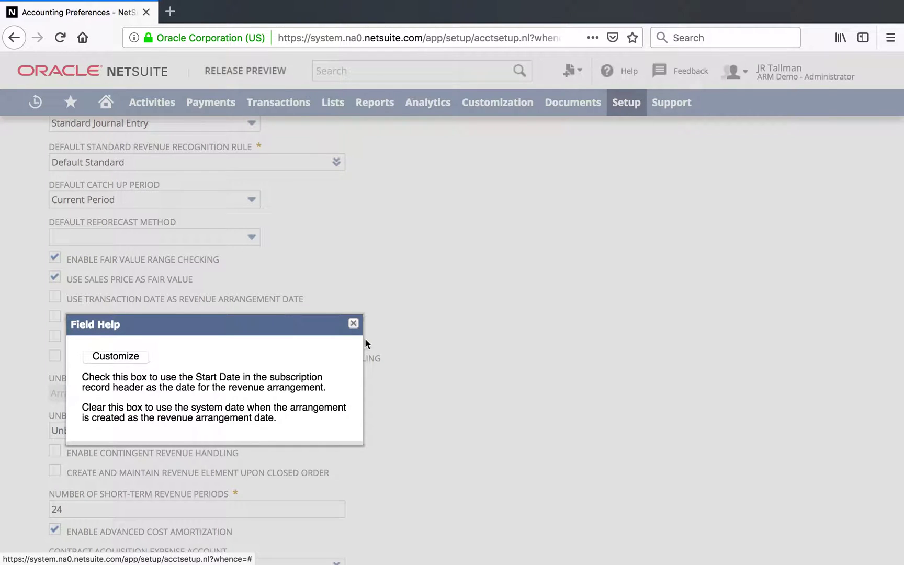
pyautogui.click(353, 324)
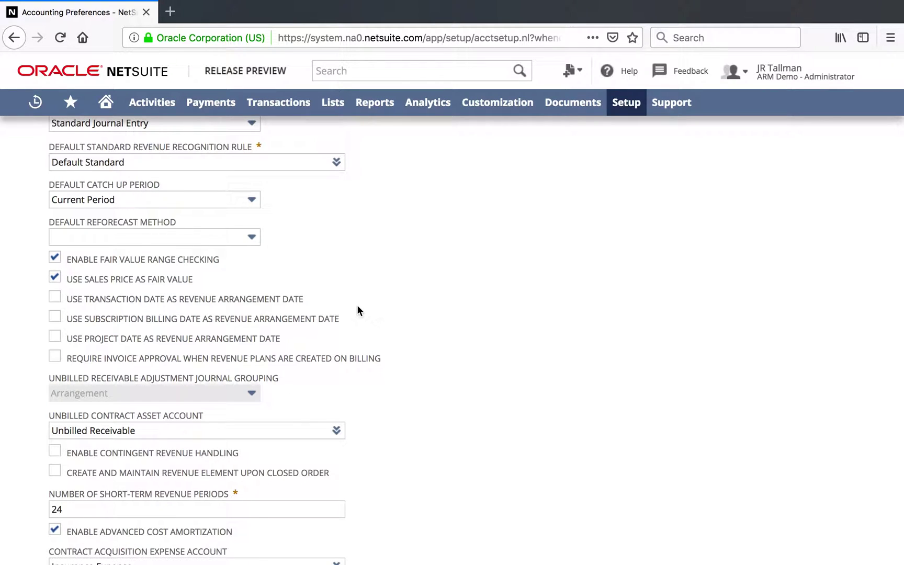
# - Check the available options for Revenue Arrangement Update Frequency without picking a different one
pyautogui.scroll(6, 357, 308)
pyautogui.scroll(1, 357, 309)
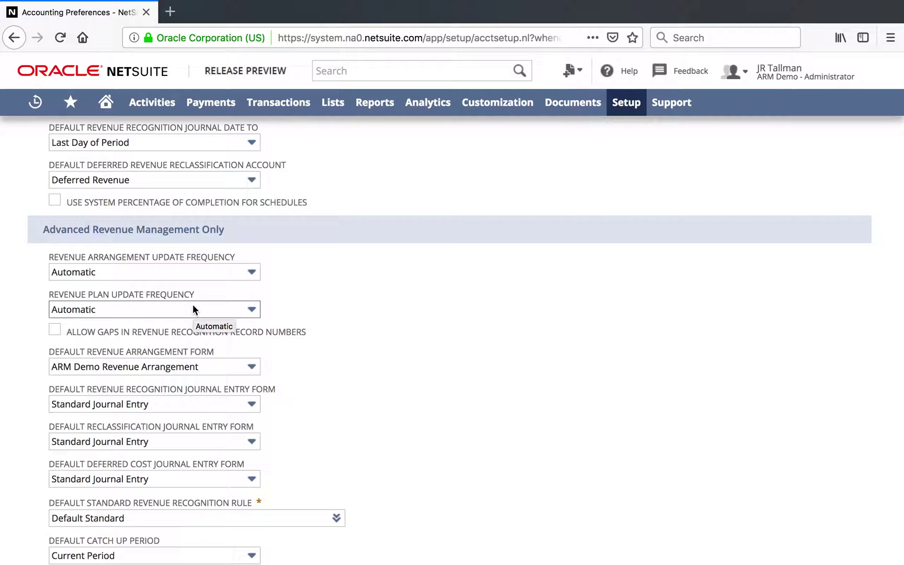
pyautogui.click(186, 275)
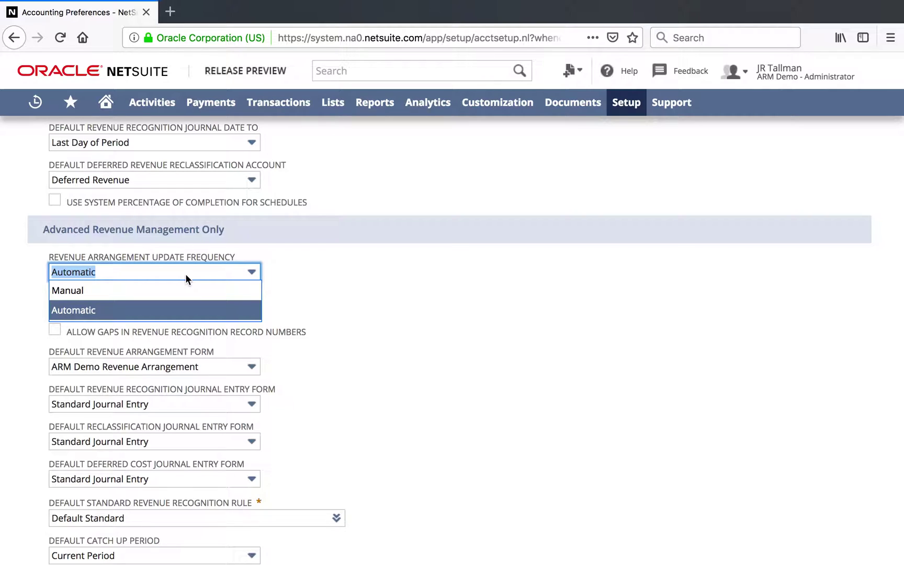
pyautogui.click(185, 273)
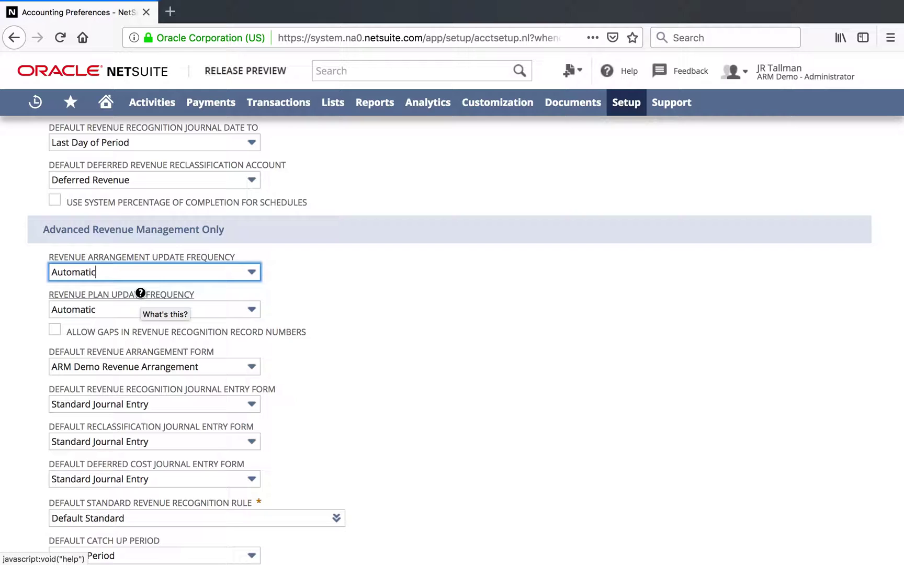
# - Check the forms available for Default Revenue Arrangement Form without picking a different one
pyautogui.scroll(-1, 140, 293)
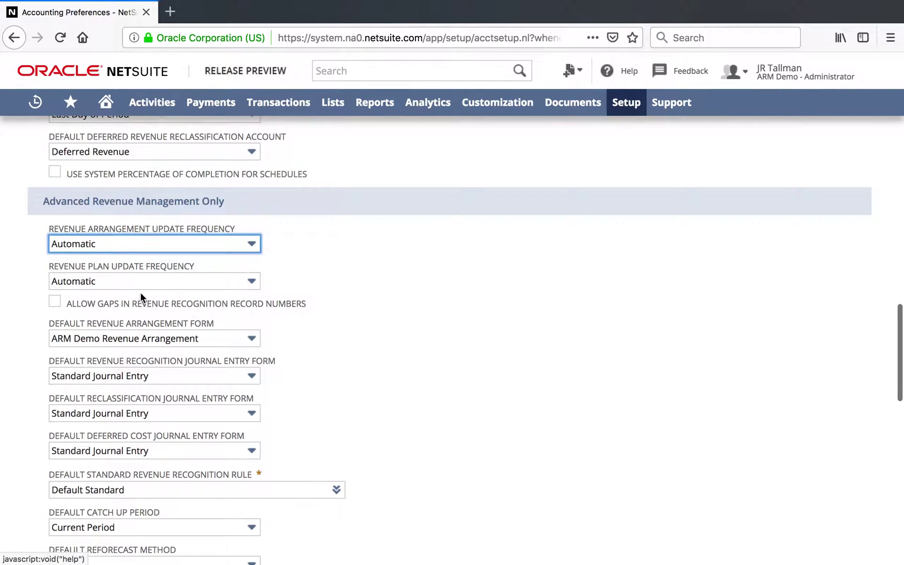
pyautogui.scroll(-1, 141, 292)
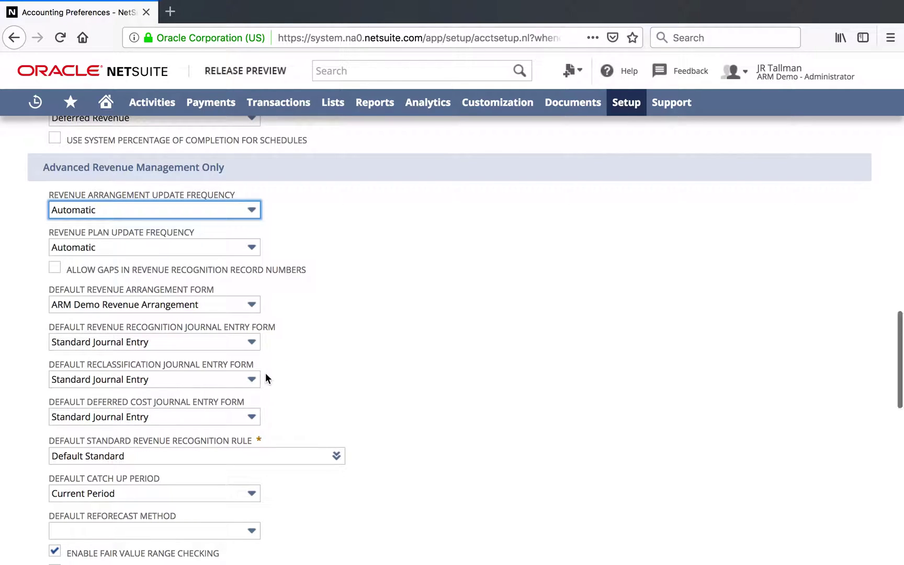
pyautogui.click(187, 305)
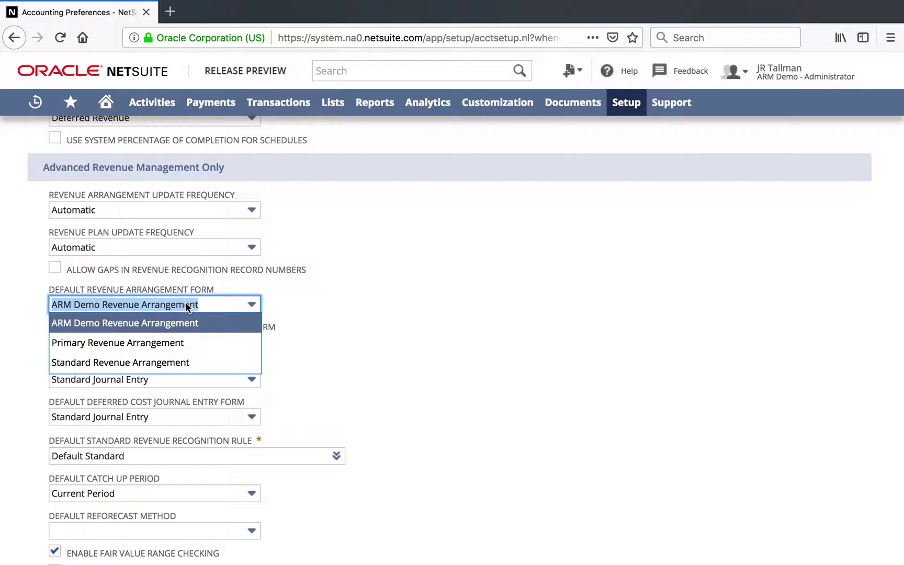
pyautogui.click(187, 307)
# - Finish reviewing the Advanced Revenue Management preferences and save the Accounting Preferences
pyautogui.scroll(-5, 447, 399)
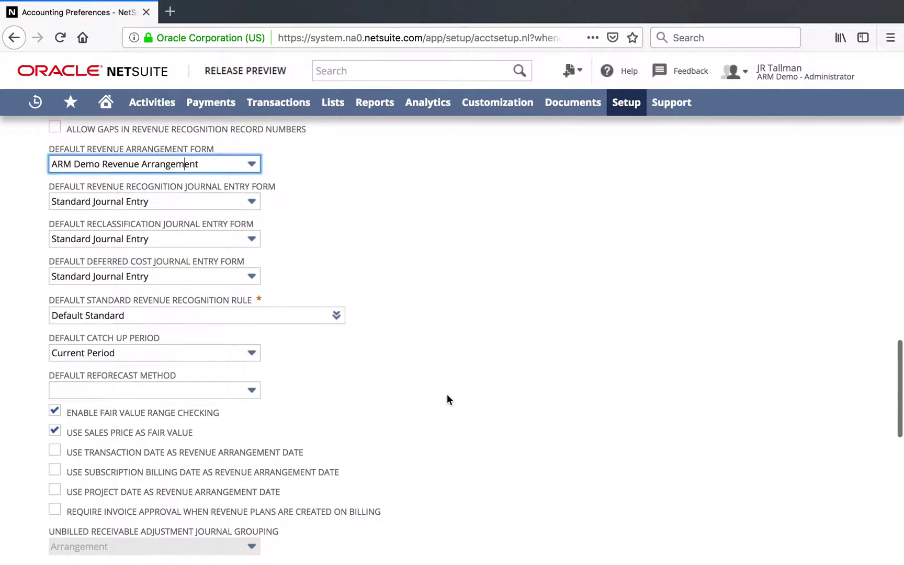
pyautogui.scroll(1, 447, 399)
pyautogui.scroll(5, 448, 395)
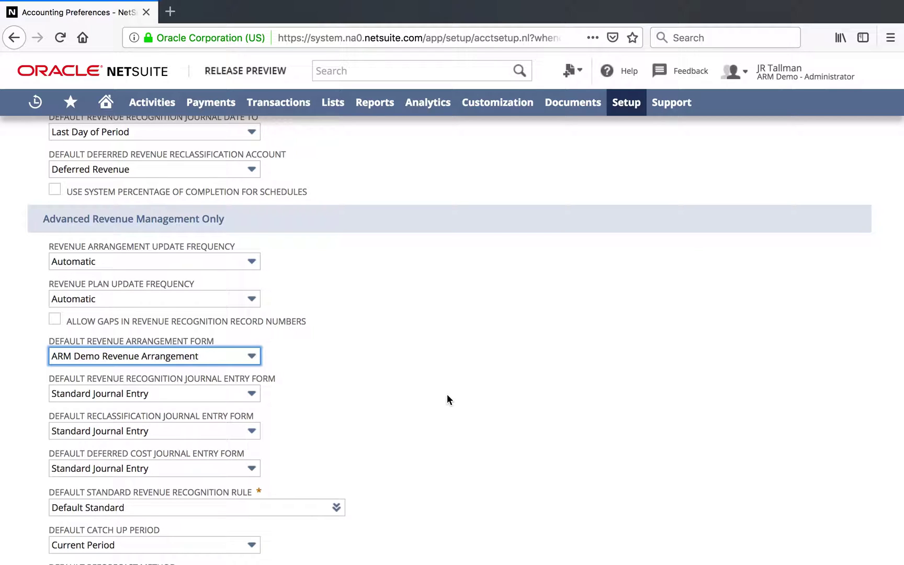
pyautogui.scroll(15, 448, 400)
pyautogui.click(34, 158)
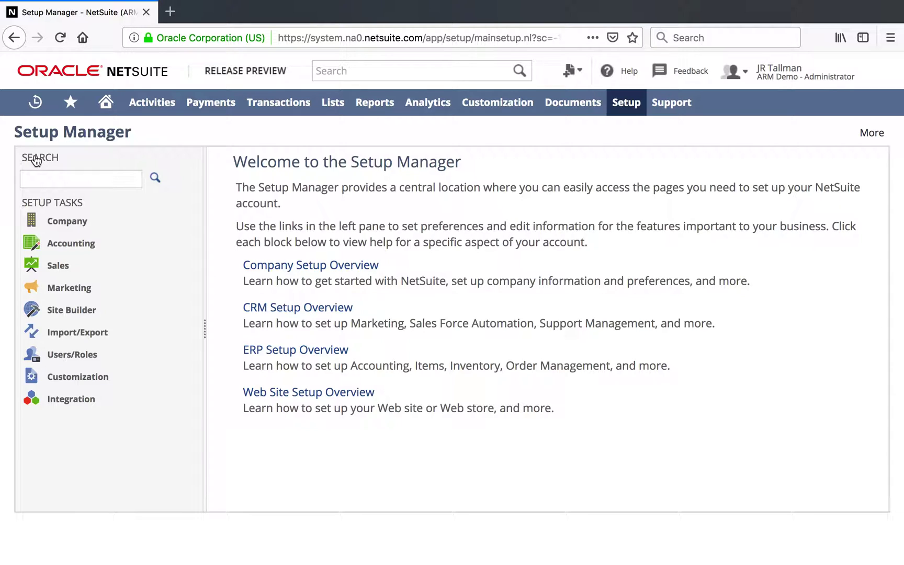
# - Open the list of Revenue Recognition Rules from the accounting lists
pyautogui.moveTo(343, 118)
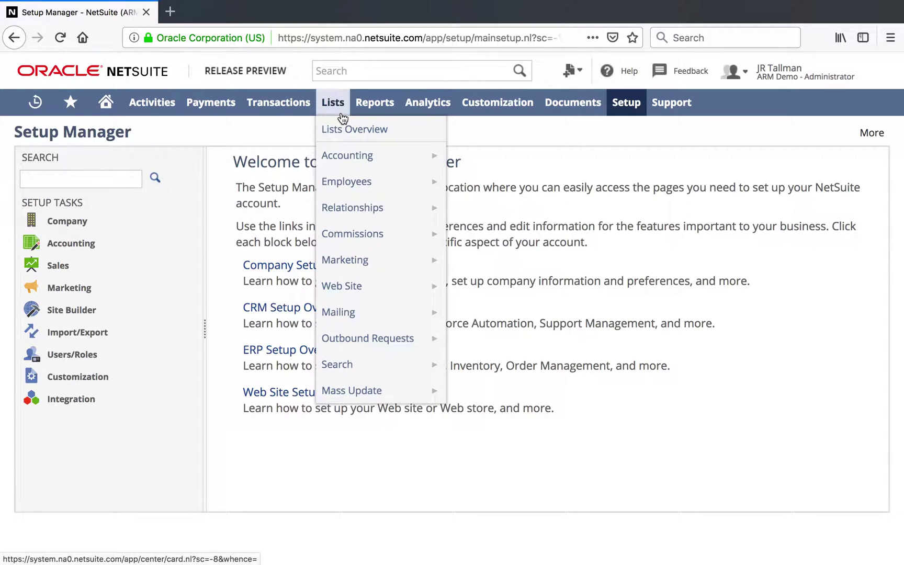
pyautogui.moveTo(372, 162)
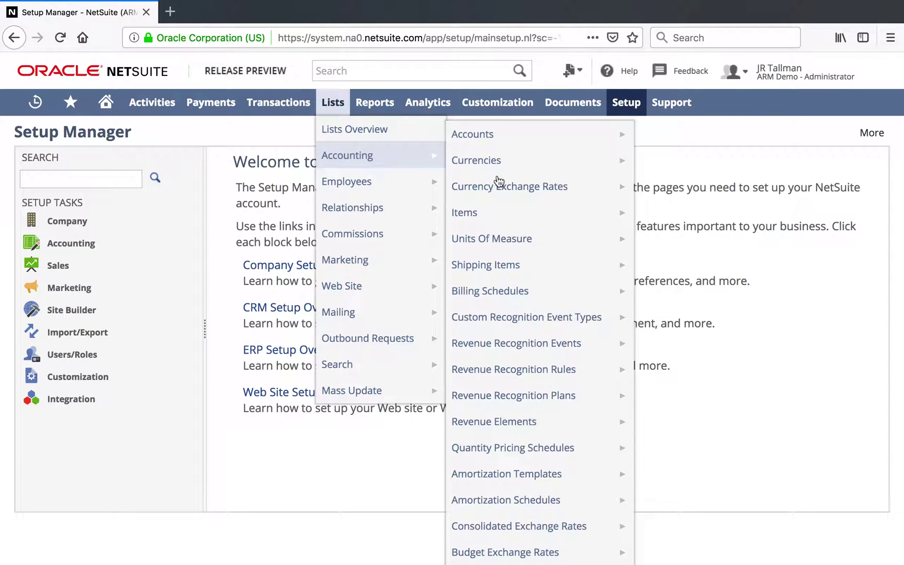
pyautogui.moveTo(582, 373)
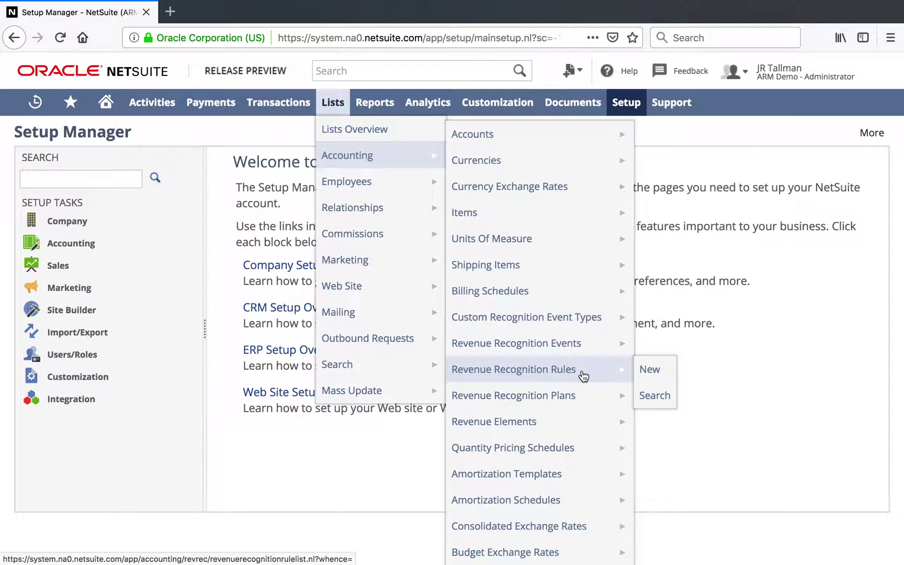
pyautogui.moveTo(578, 348)
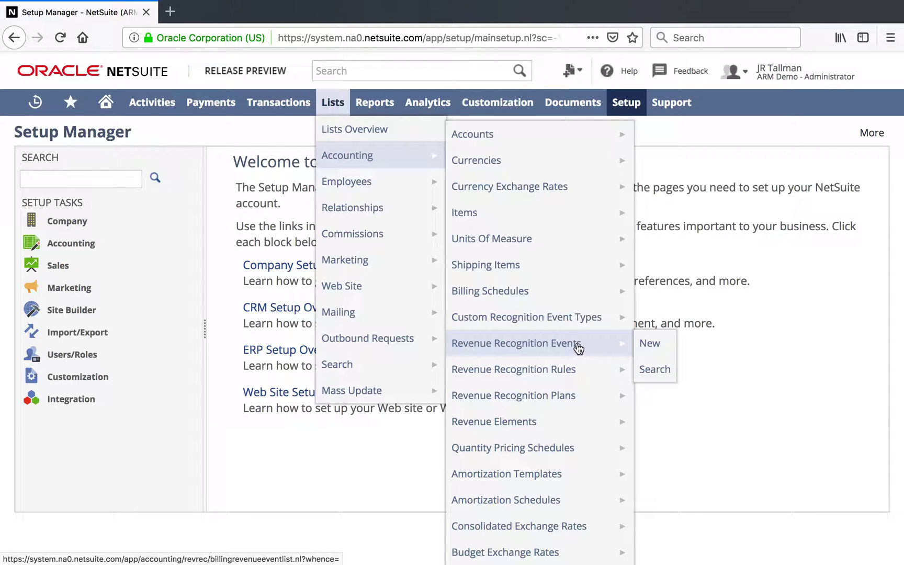
pyautogui.moveTo(542, 433)
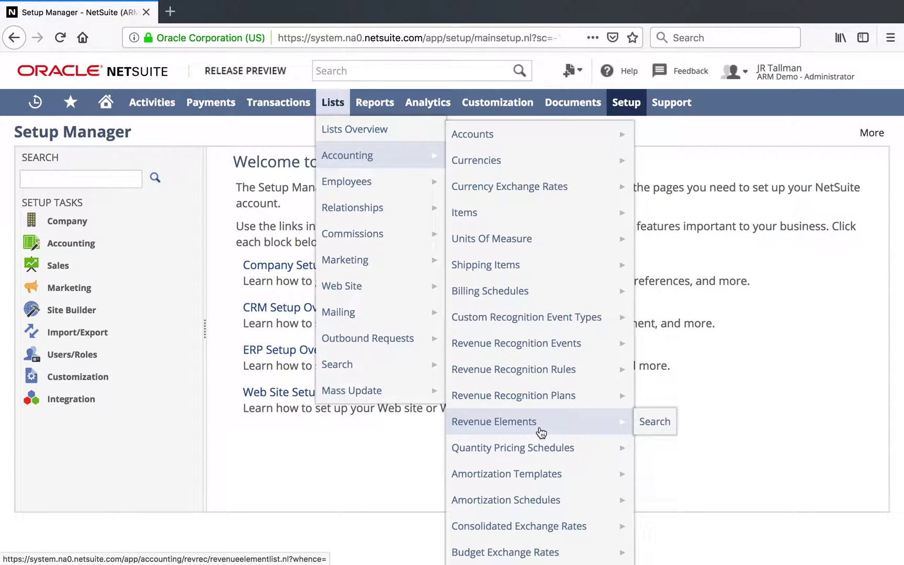
pyautogui.click(582, 376)
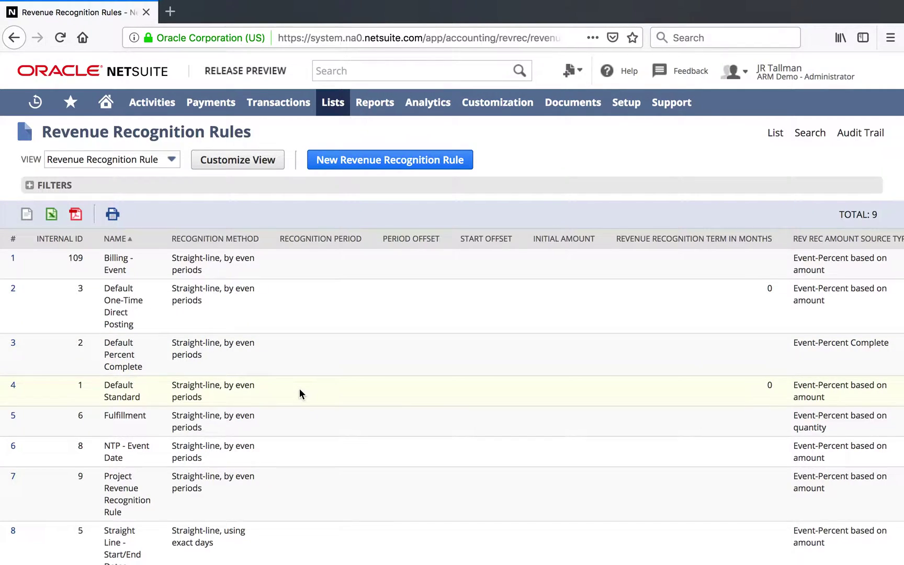
# - Open the Straight Line - Start/End Dates revenue recognition rule, save it and agree to submit the record
pyautogui.scroll(-1, 299, 388)
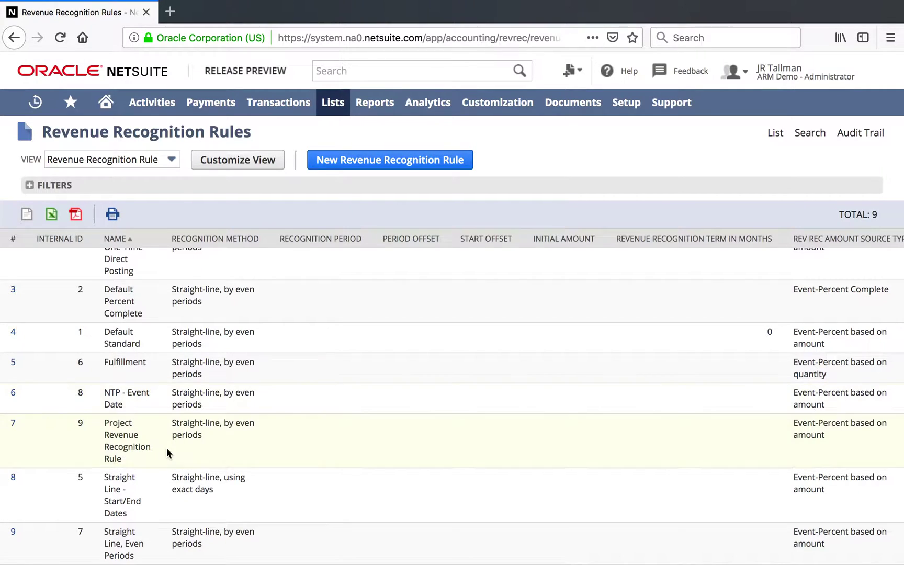
pyautogui.doubleClick(80, 477)
pyautogui.click(14, 479)
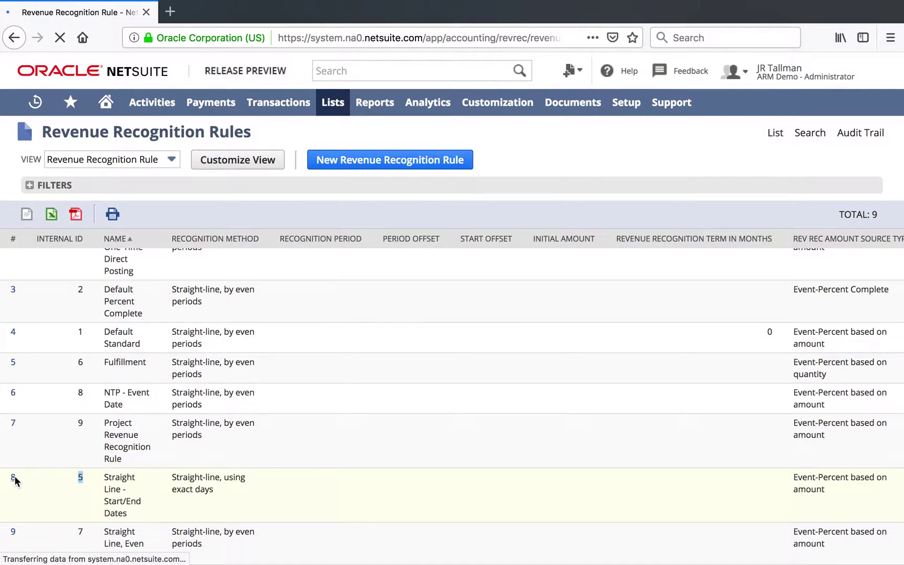
pyautogui.click(29, 476)
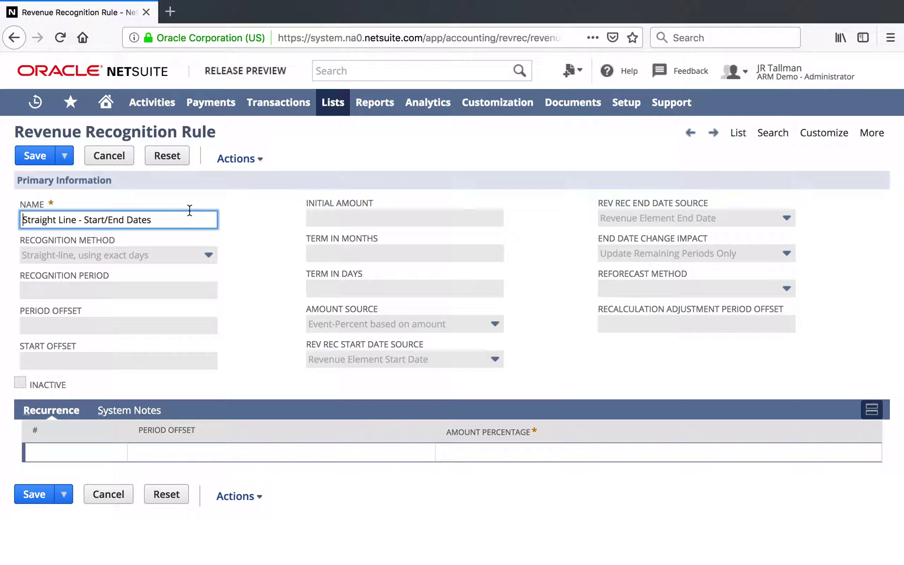
pyautogui.click(41, 157)
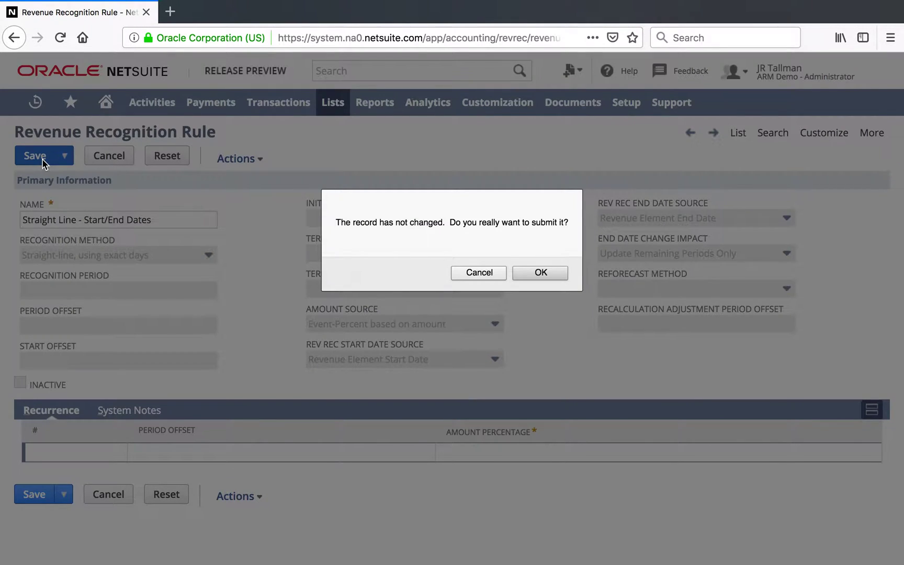
pyautogui.click(520, 274)
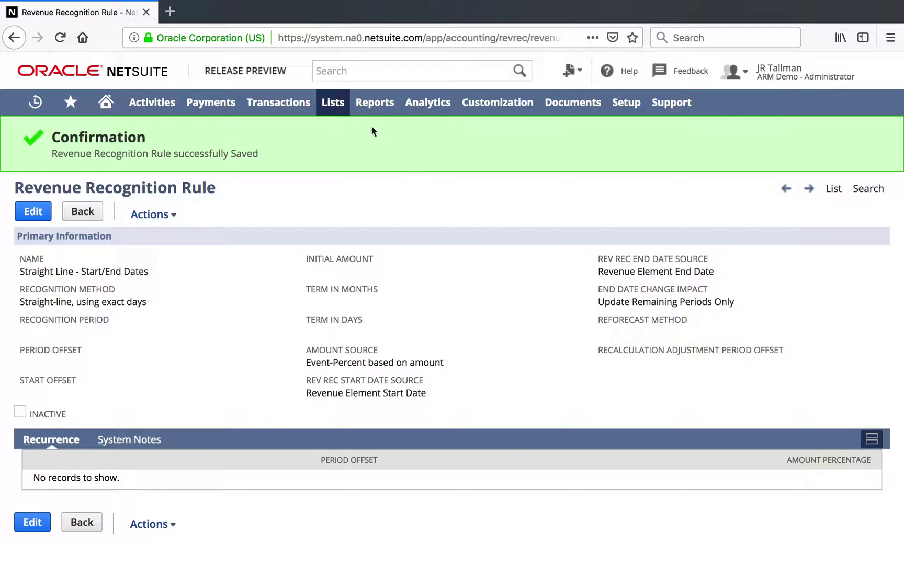
# - Open the list of Items from the accounting lists and look for "apple" on the page
pyautogui.moveTo(332, 100)
pyautogui.moveTo(348, 150)
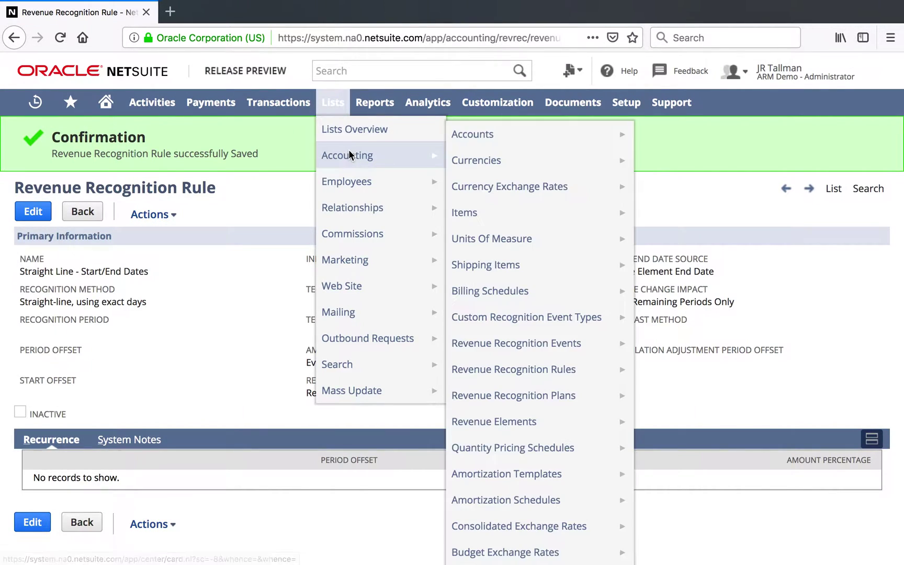
pyautogui.click(475, 213)
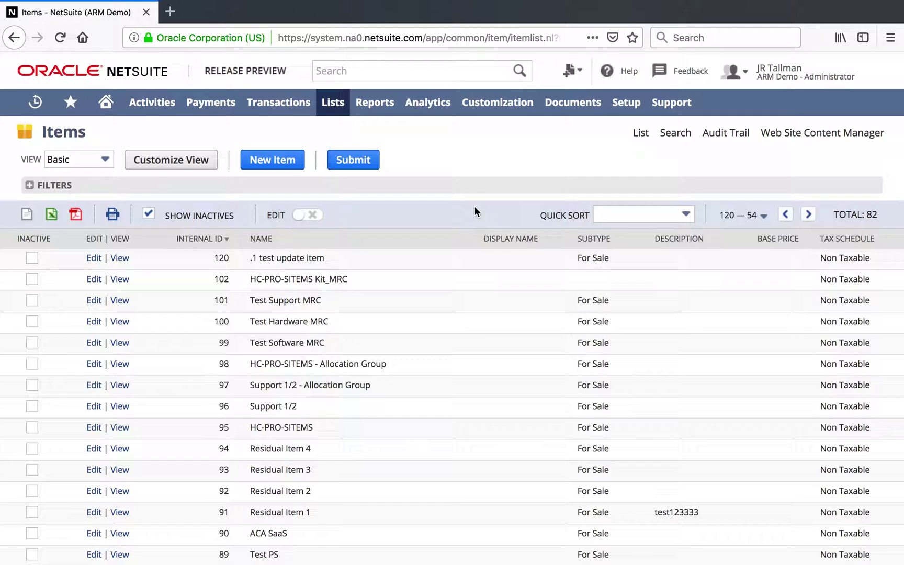
pyautogui.press('super+f')
pyautogui.write('apple')
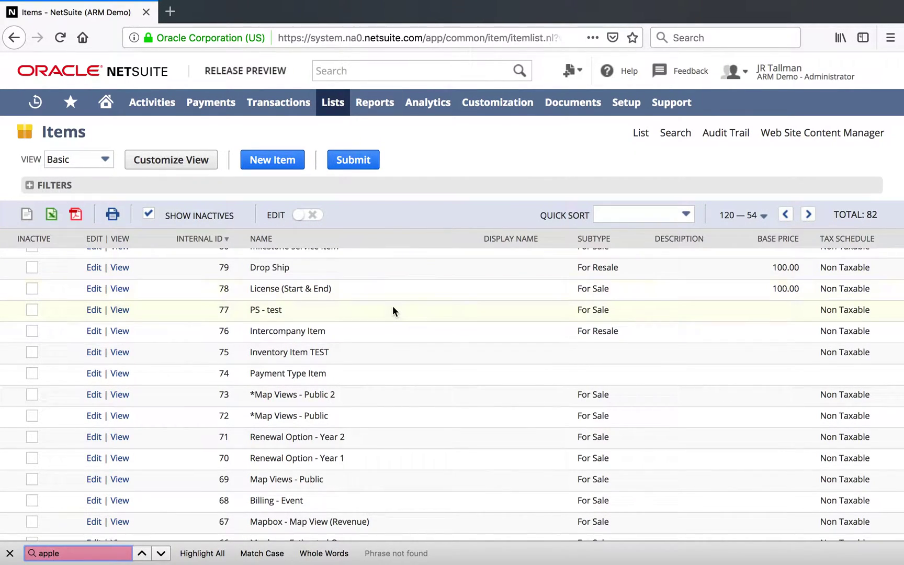
# - Search the whole account for "apple music" and open the Apple Music Subscription item for editing
pyautogui.scroll(5, 393, 308)
pyautogui.click(376, 79)
pyautogui.write('apple music')
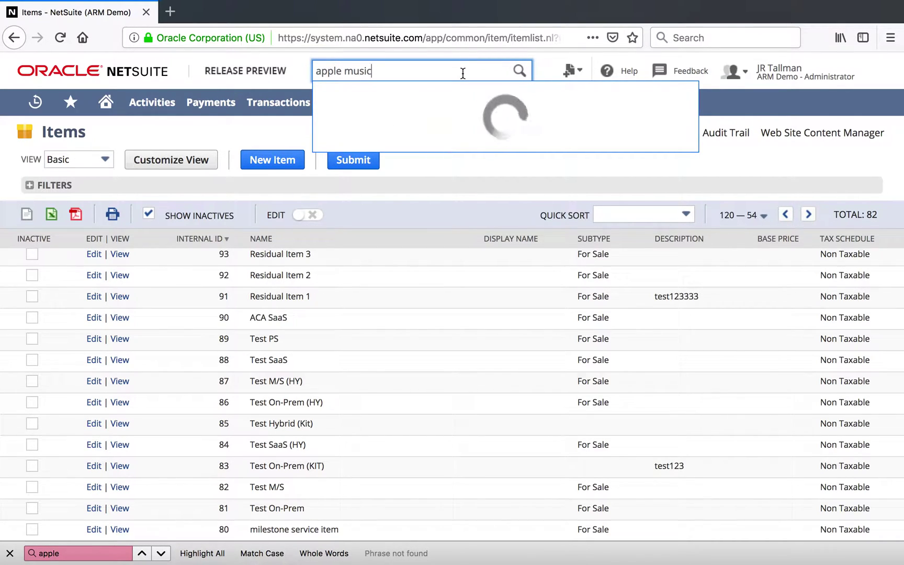
pyautogui.click(449, 98)
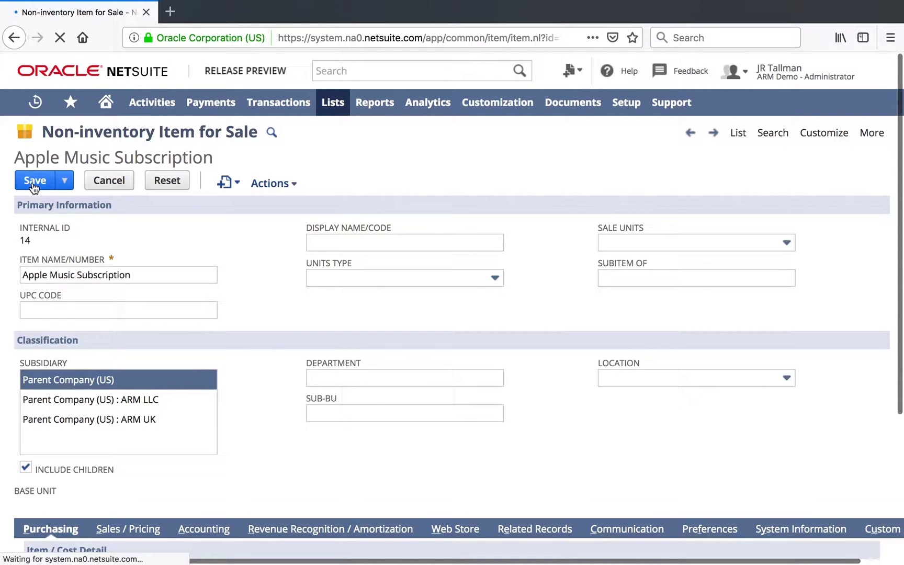
# - Display the Revenue Recognition / Amortization settings of the Apple Music Subscription item
pyautogui.scroll(-3, 273, 347)
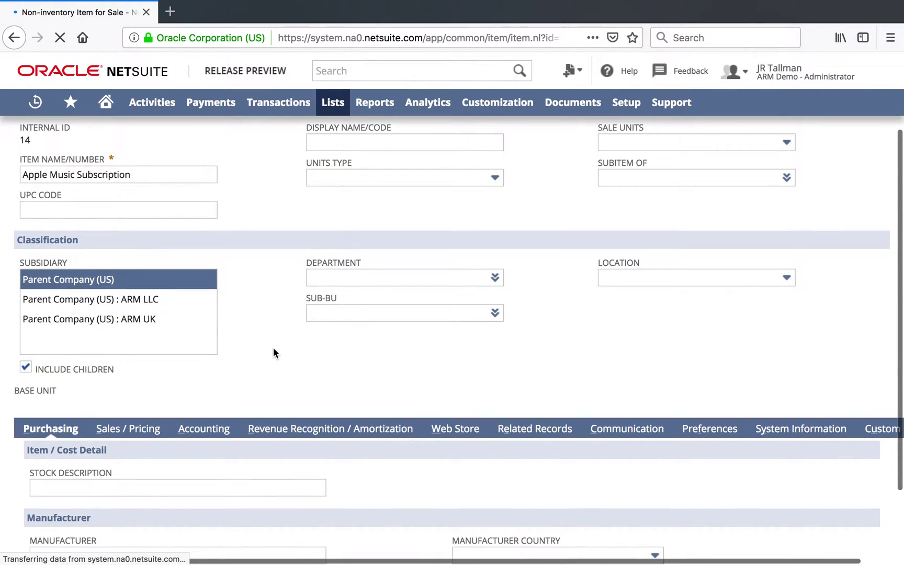
pyautogui.scroll(-2, 273, 353)
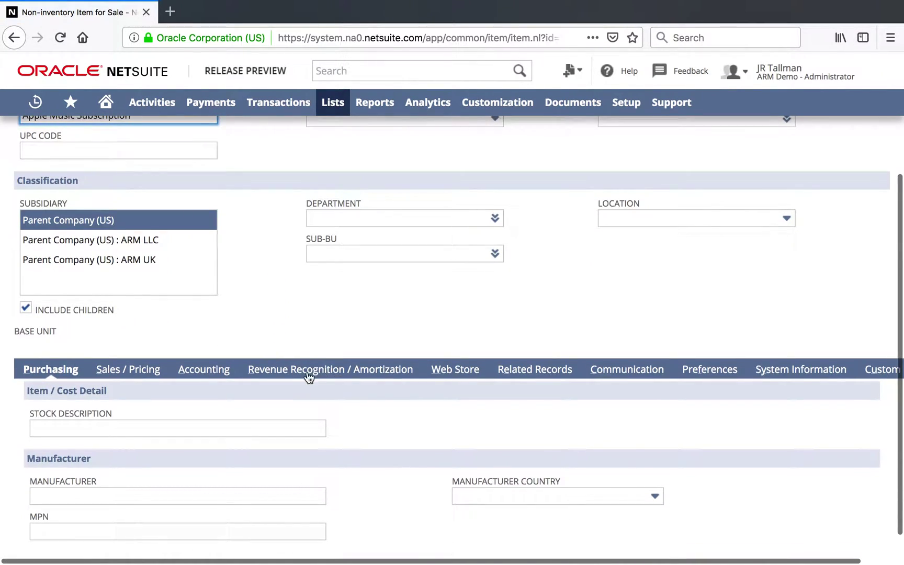
pyautogui.click(364, 372)
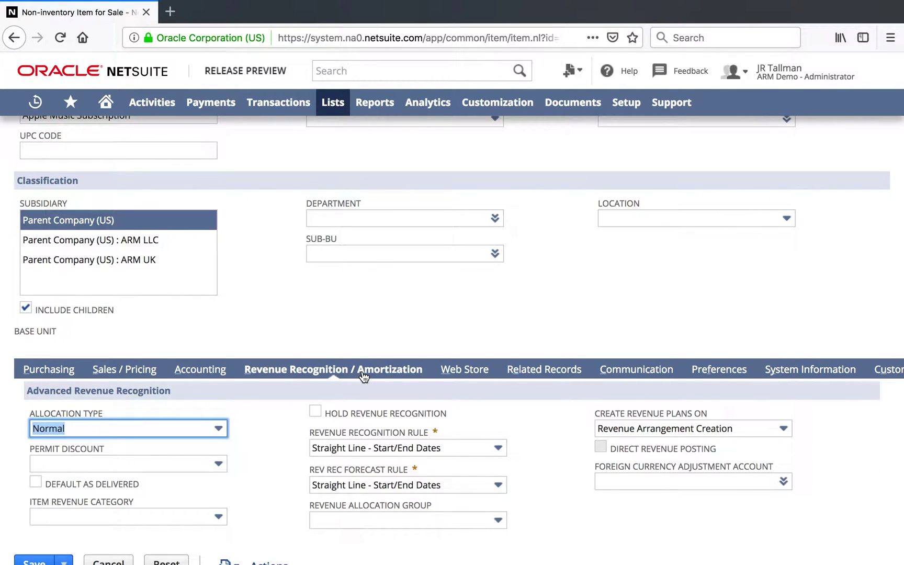
pyautogui.scroll(5, 343, 318)
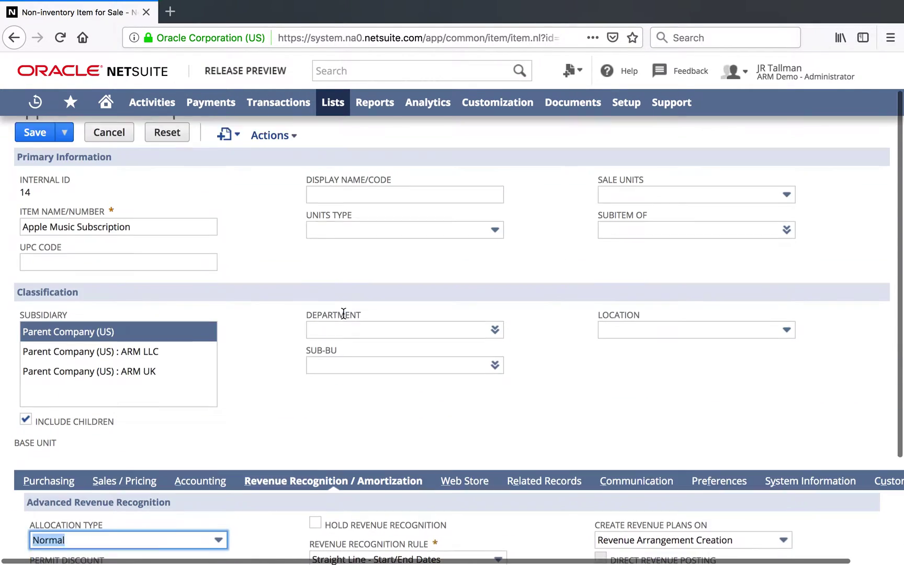
pyautogui.scroll(-5, 344, 317)
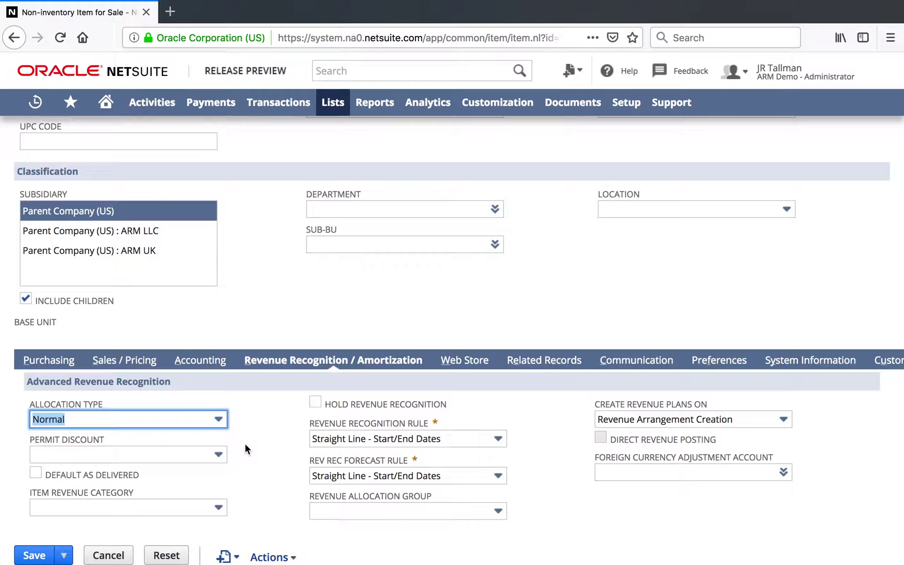
# - Review the options for the item's Revenue Recognition Rule and choose Straight Line - Start/End Dates
pyautogui.click(437, 423)
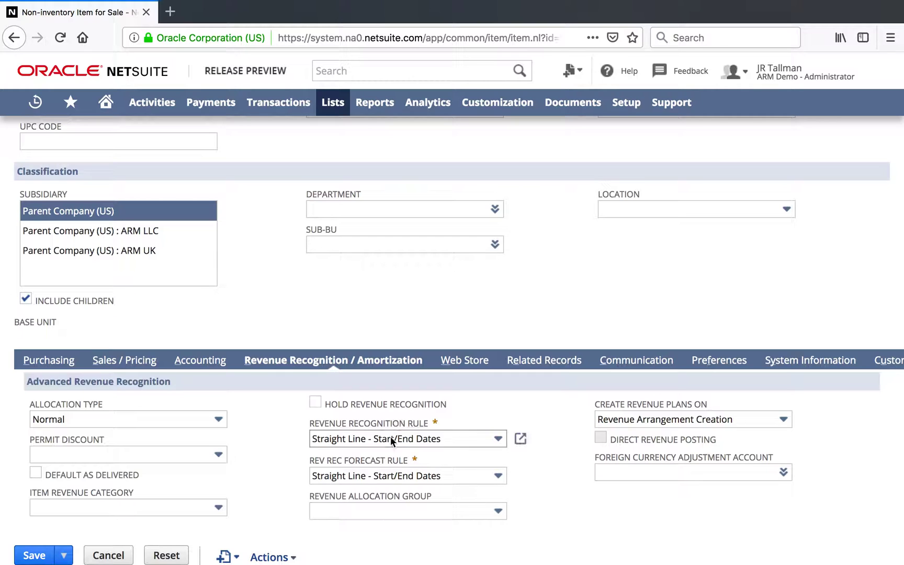
pyautogui.click(442, 435)
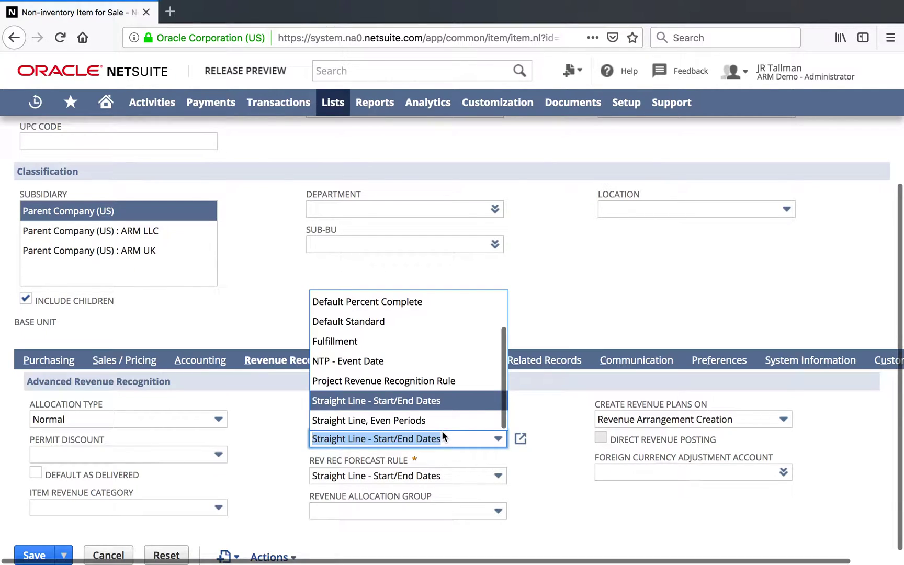
pyautogui.click(442, 401)
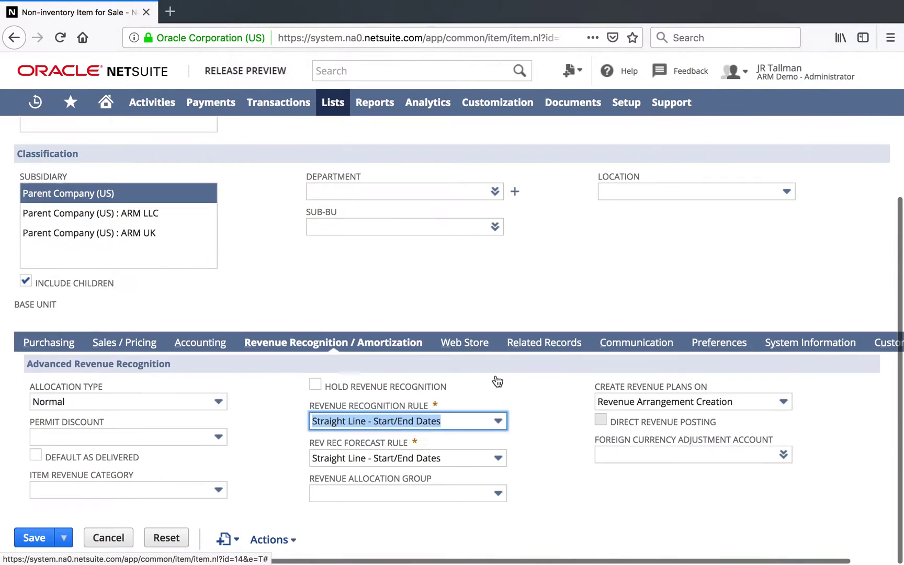
pyautogui.click(458, 424)
pyautogui.click(458, 424)
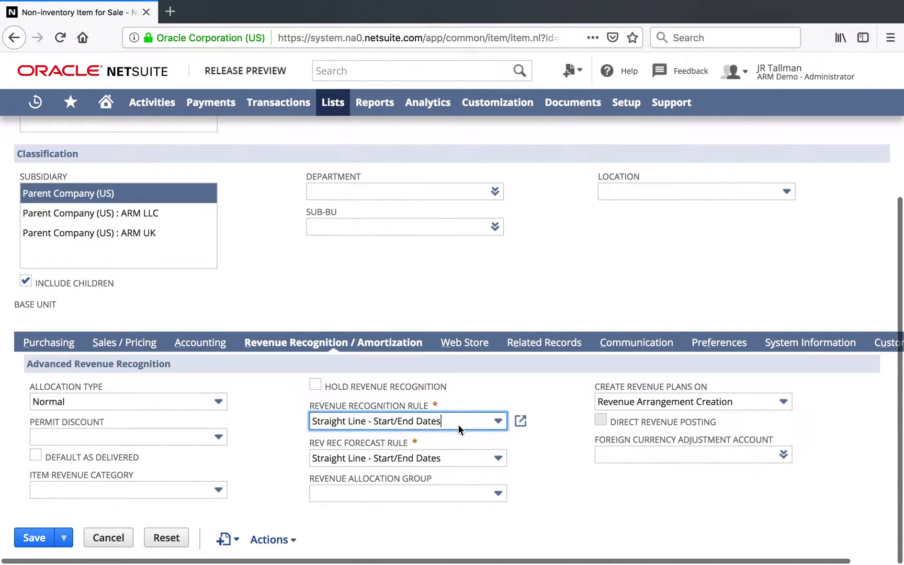
# - Review the options for the item's Rev Rec Forecast Rule and choose Straight Line - Start/End Dates
pyautogui.click(436, 453)
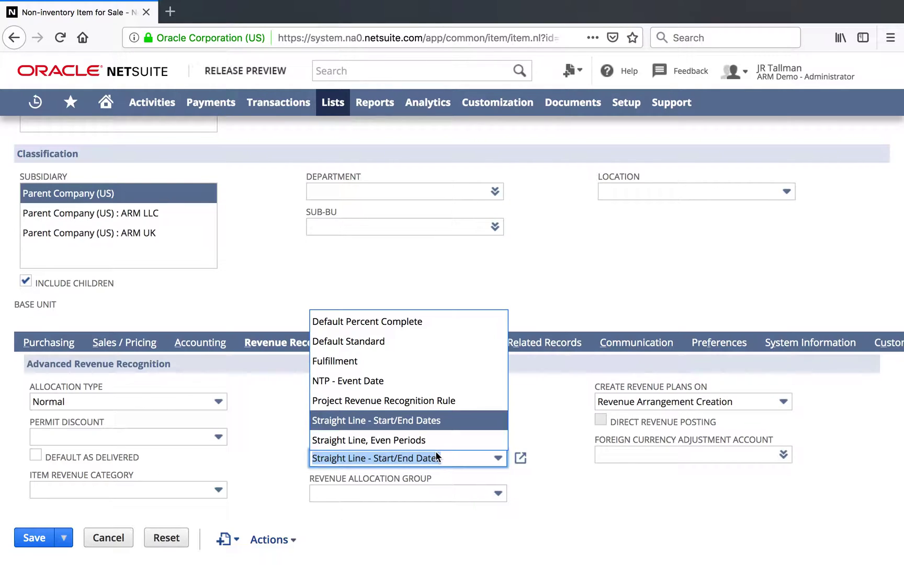
pyautogui.click(421, 420)
pyautogui.click(530, 462)
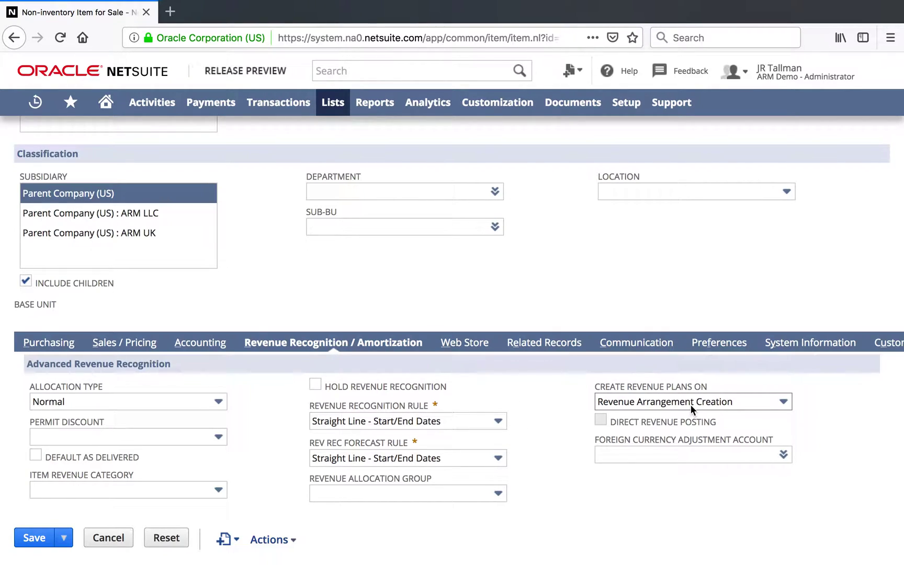
# - Review the events offered for Create Revenue Plans On and choose Revenue Arrangement Creation
pyautogui.click(715, 402)
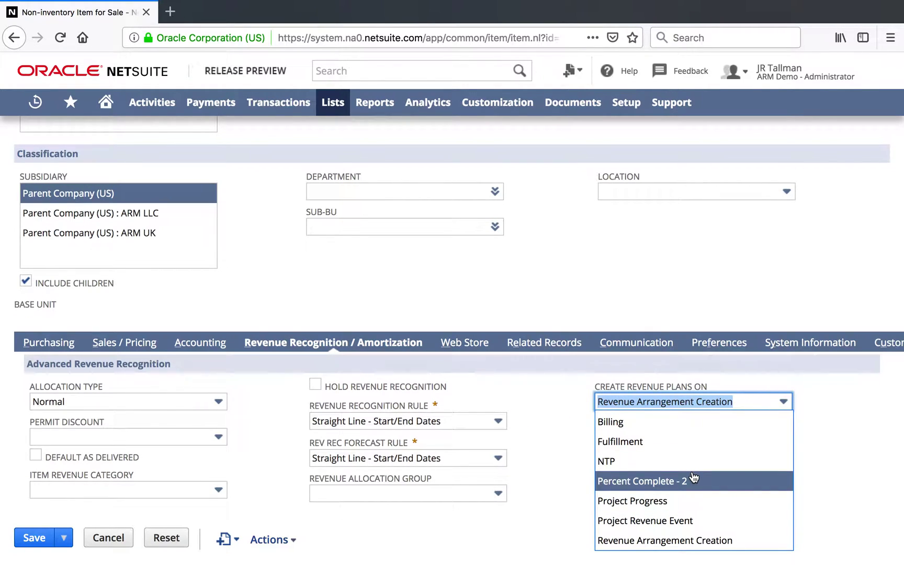
pyautogui.scroll(1, 682, 459)
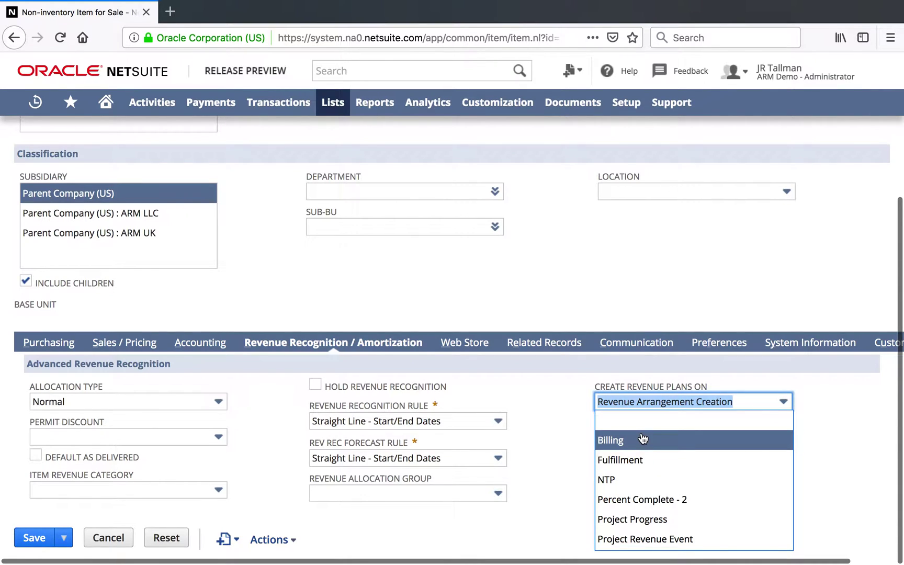
pyautogui.scroll(-1, 672, 494)
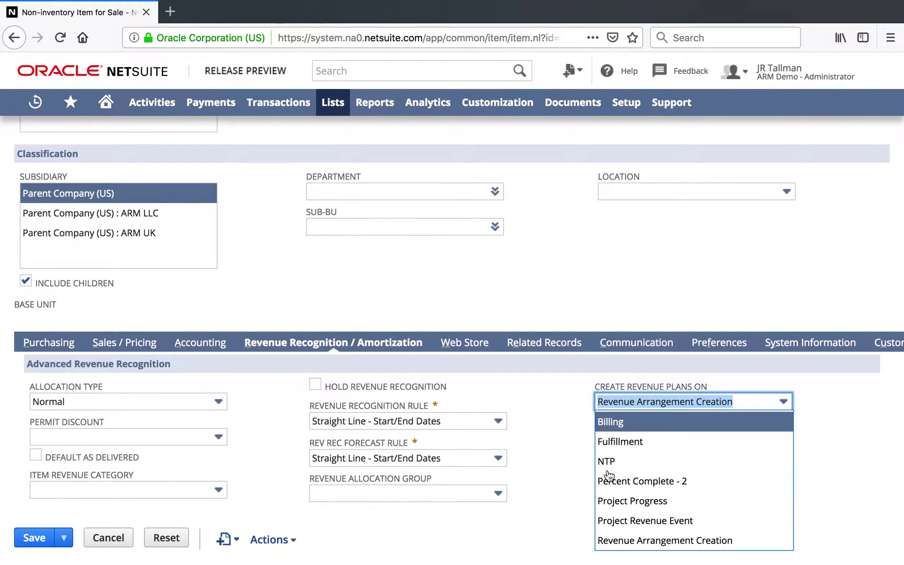
pyautogui.click(674, 542)
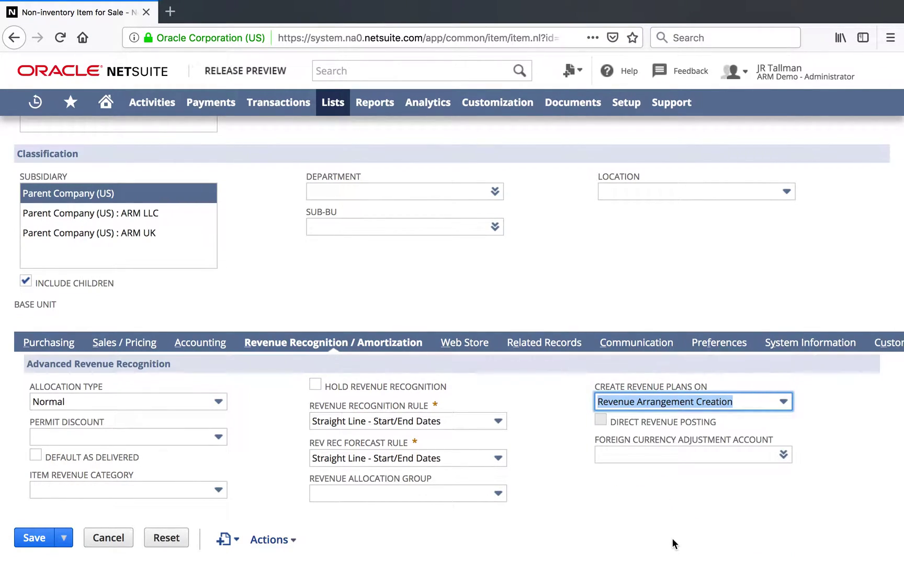
# - Save the Apple Music Subscription item and agree to submit the record
pyautogui.click(605, 503)
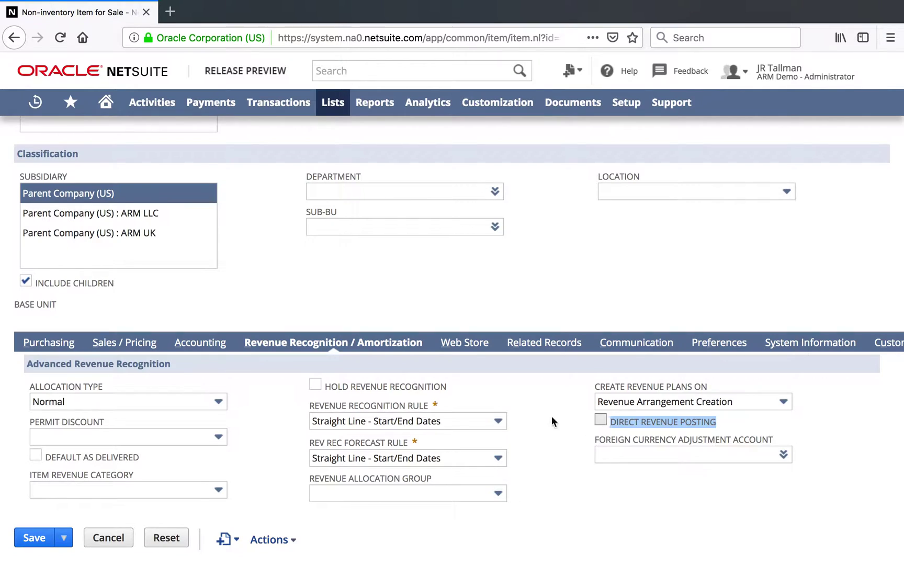
pyautogui.click(32, 539)
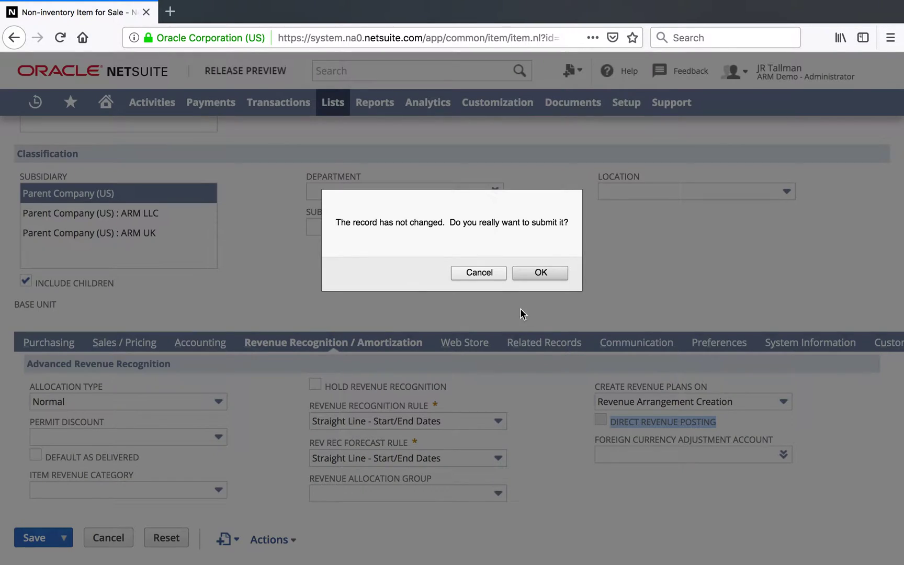
pyautogui.click(521, 271)
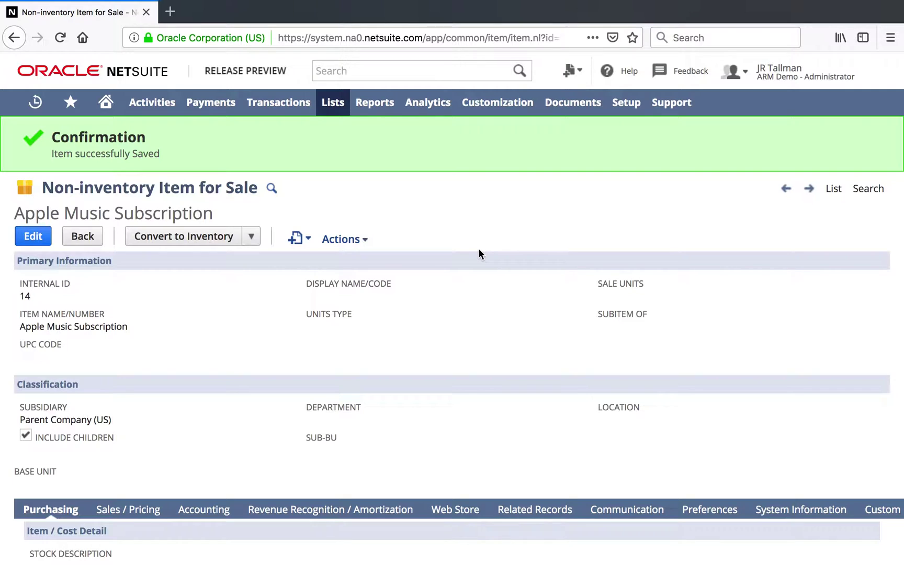
# - Look over the revenue entries in the accounting setup and open Revenue Field Mapping
pyautogui.moveTo(627, 105)
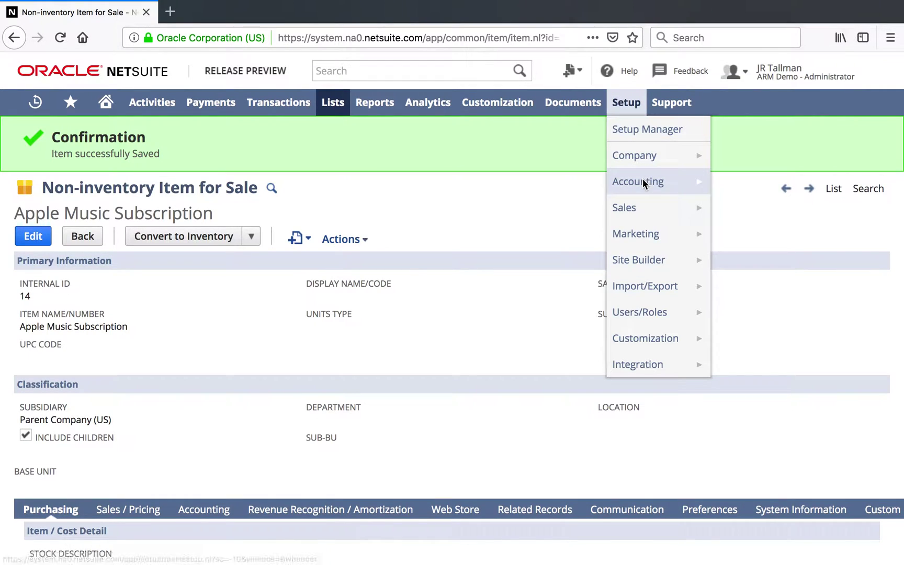
pyautogui.moveTo(643, 182)
pyautogui.scroll(-5, 508, 382)
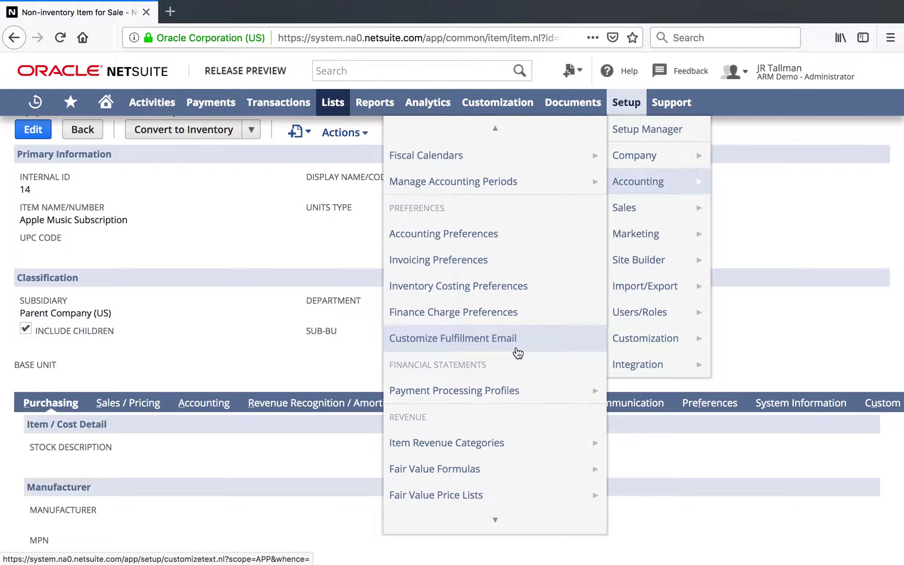
pyautogui.scroll(-2, 517, 353)
pyautogui.moveTo(517, 351)
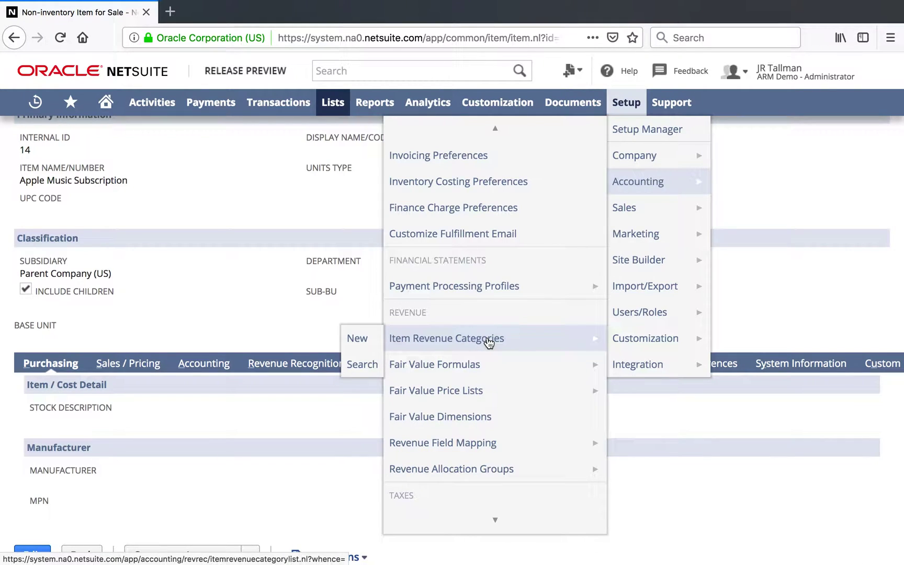
pyautogui.moveTo(485, 369)
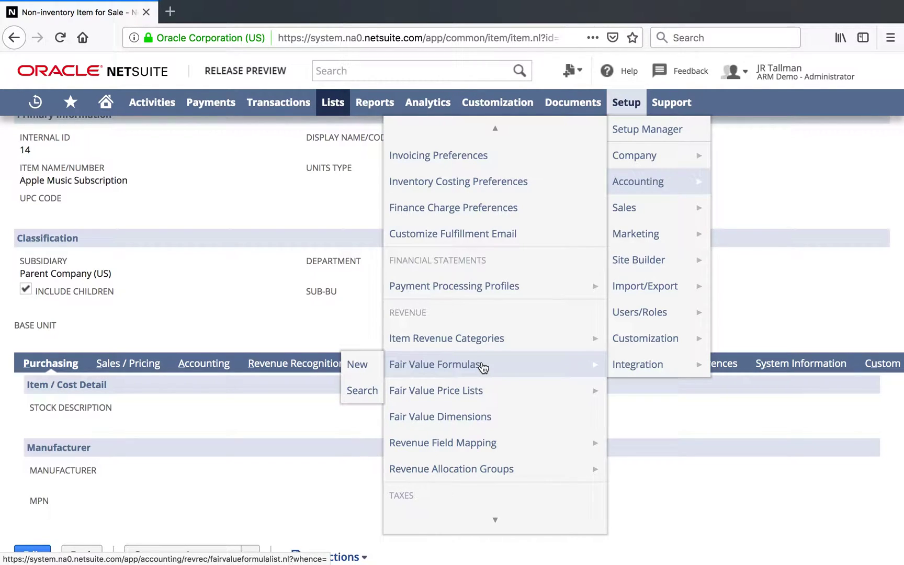
pyautogui.click(501, 446)
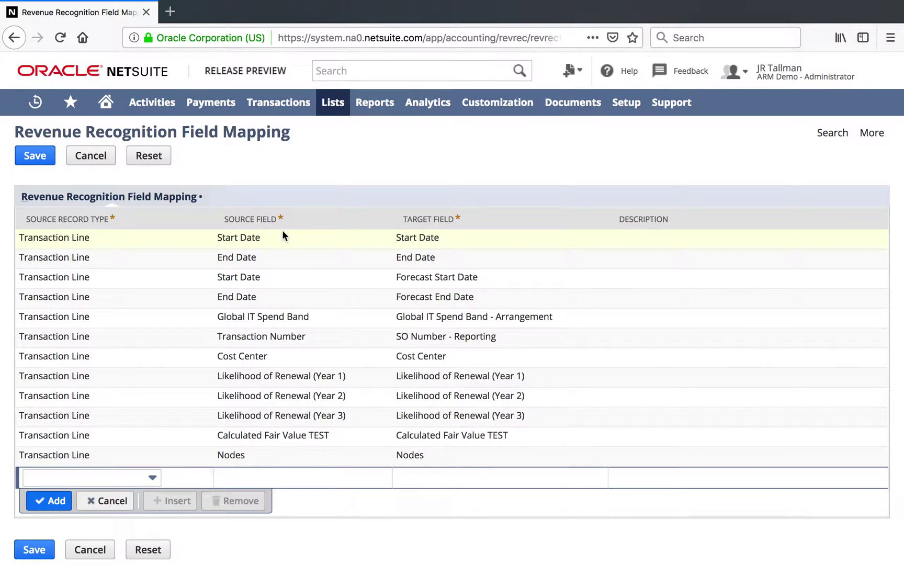
# - Check the source record types available for a new mapping row and examine the Source Field and Target Field columns
pyautogui.click(82, 475)
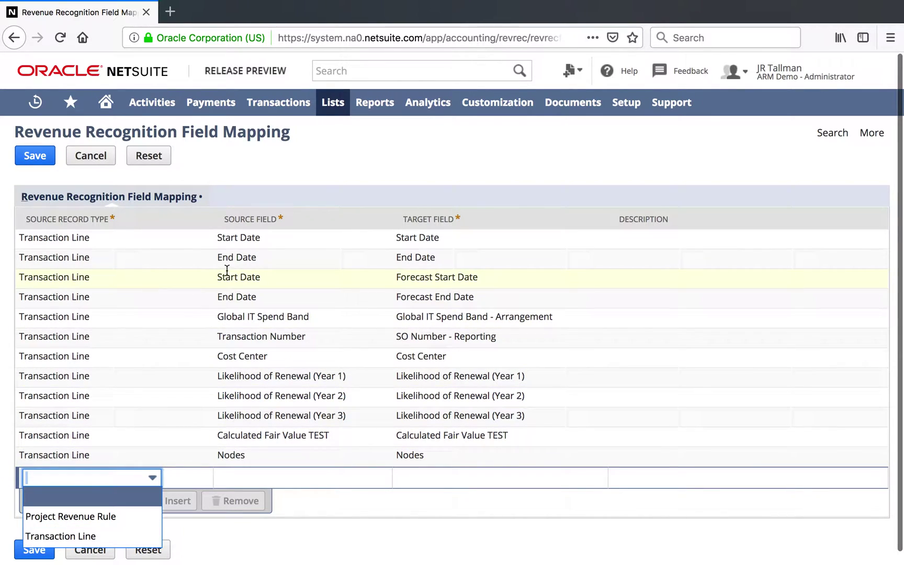
pyautogui.moveTo(228, 219); pyautogui.dragTo(262, 219)
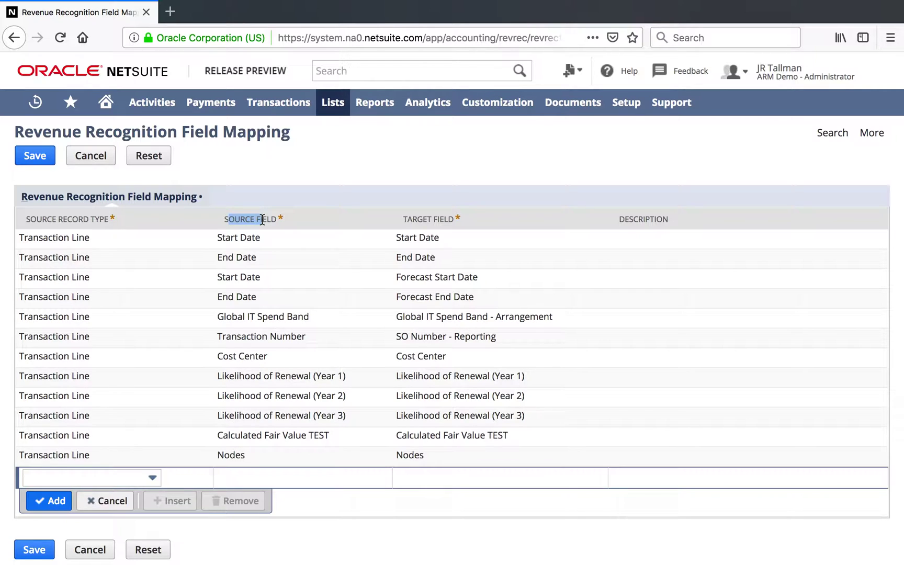
pyautogui.moveTo(407, 219); pyautogui.dragTo(454, 220)
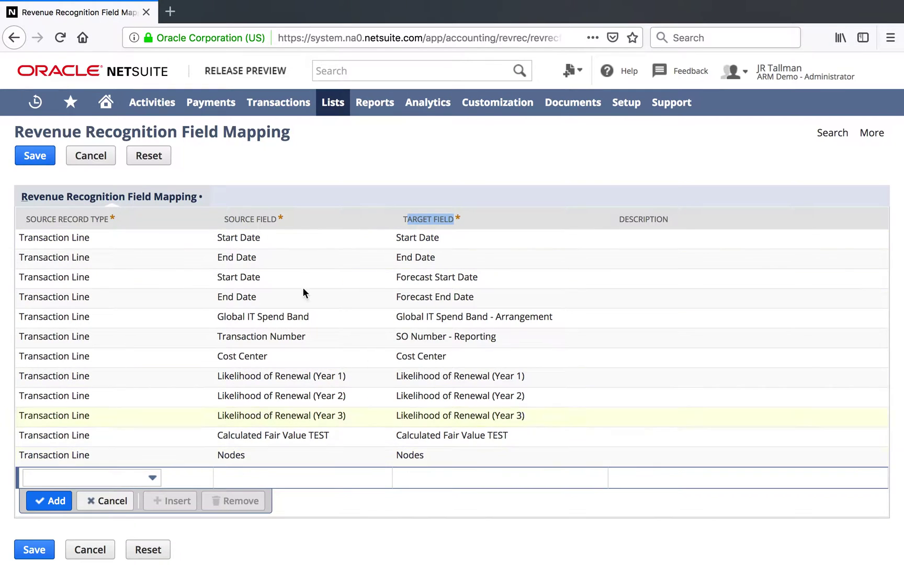
# - Check the source and target field choices of the first mapping row, choosing Start Date as the target field
pyautogui.click(288, 243)
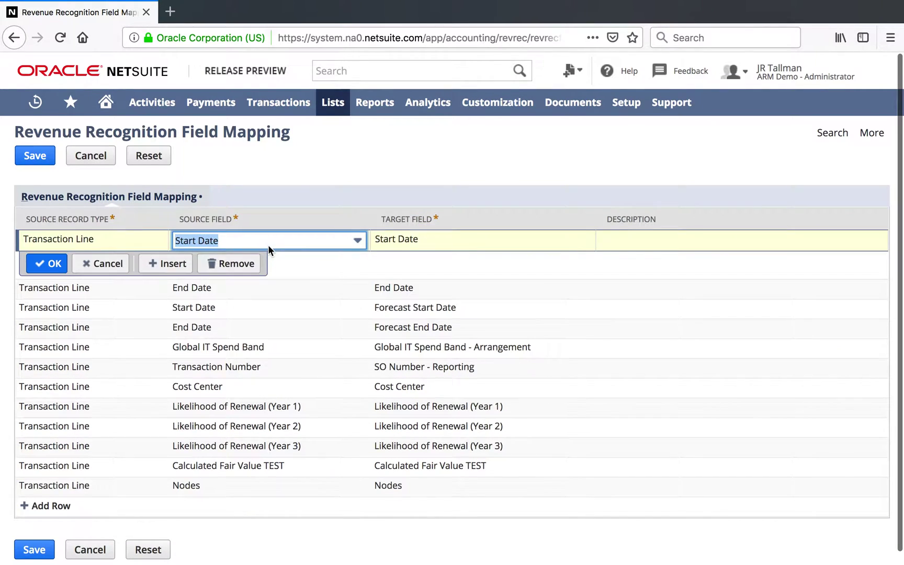
pyautogui.click(268, 245)
pyautogui.click(211, 265)
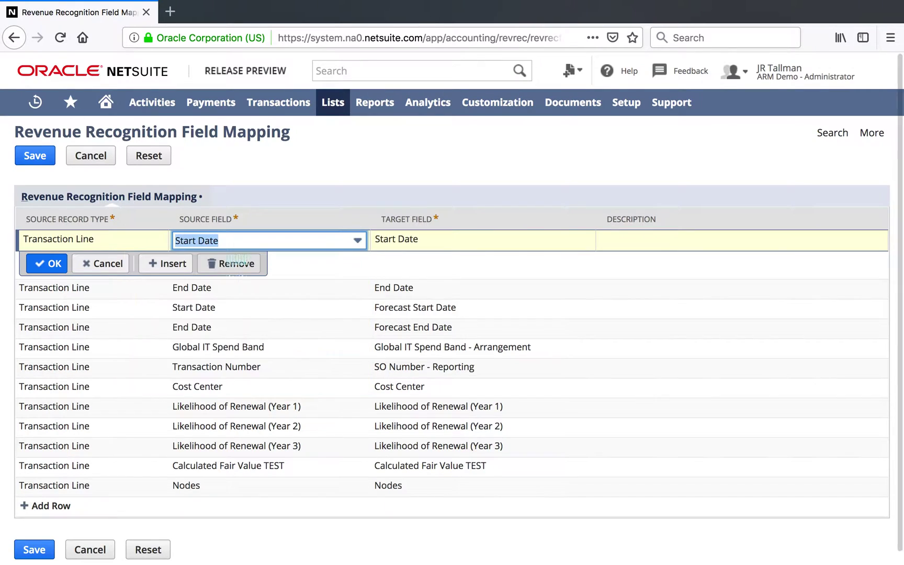
pyautogui.click(443, 238)
pyautogui.click(442, 238)
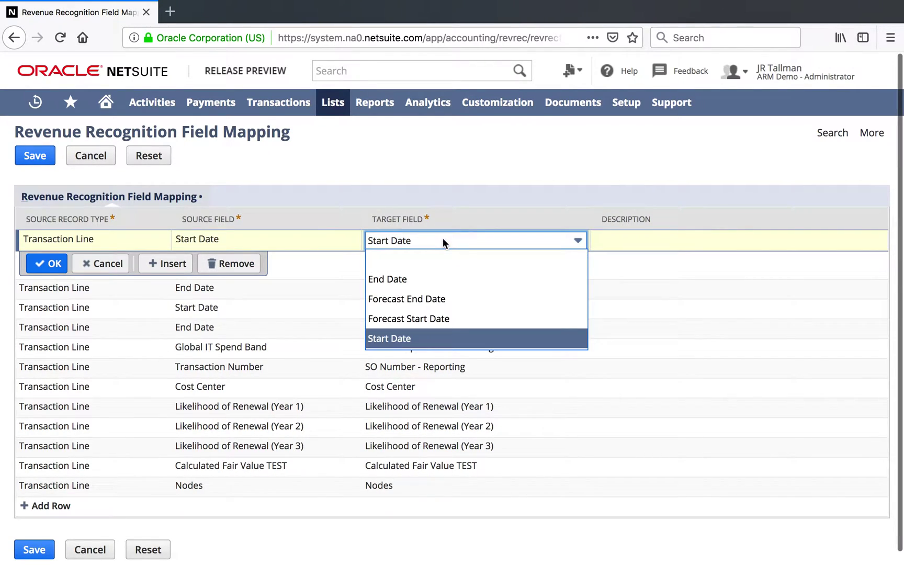
pyautogui.click(418, 338)
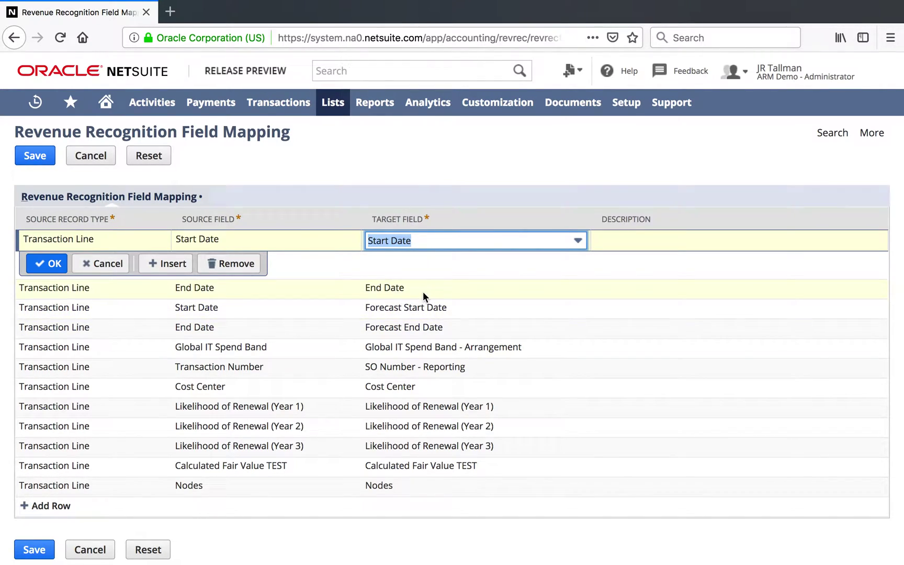
pyautogui.moveTo(179, 215); pyautogui.dragTo(233, 214)
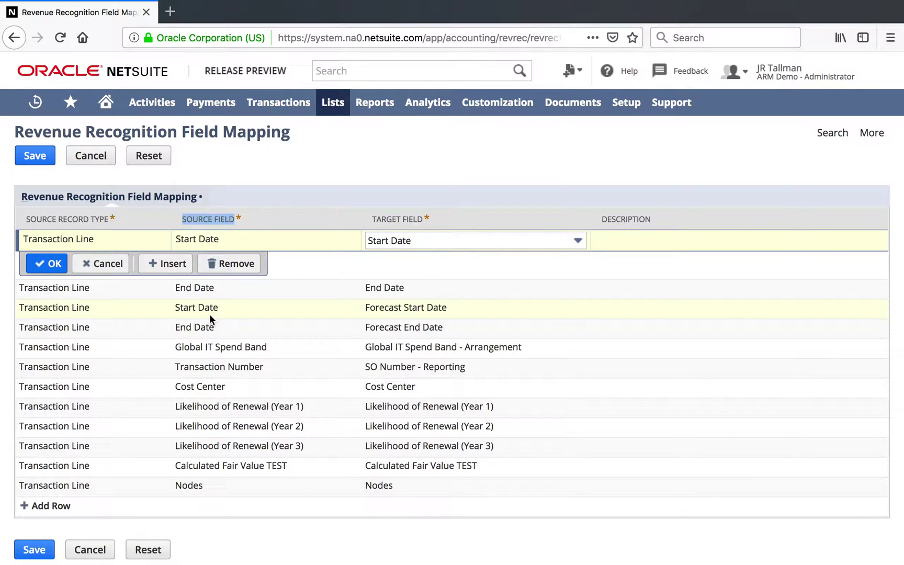
pyautogui.click(337, 166)
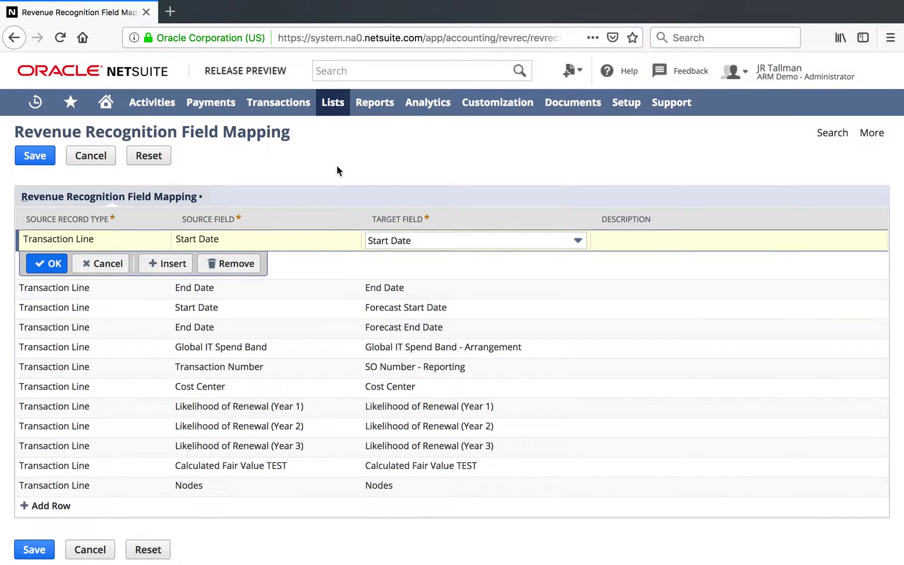
# - Start a new sales order for customer Oracle and set its status to Pending Fulfillment
pyautogui.moveTo(293, 109)
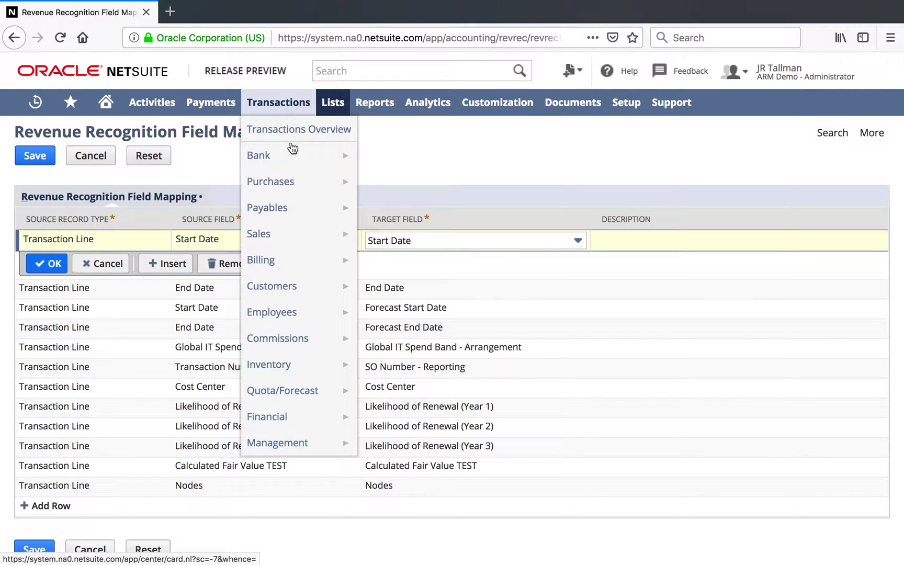
pyautogui.moveTo(282, 237)
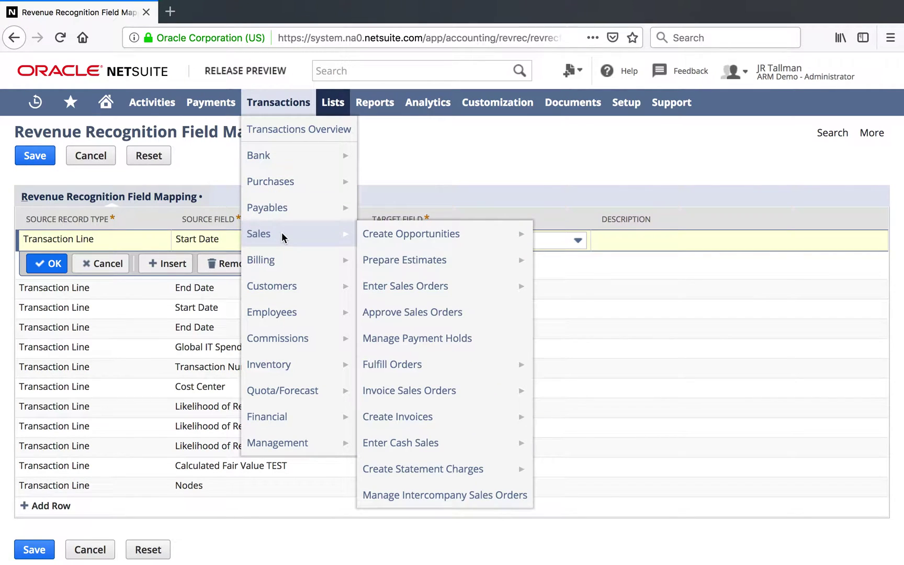
pyautogui.click(412, 290)
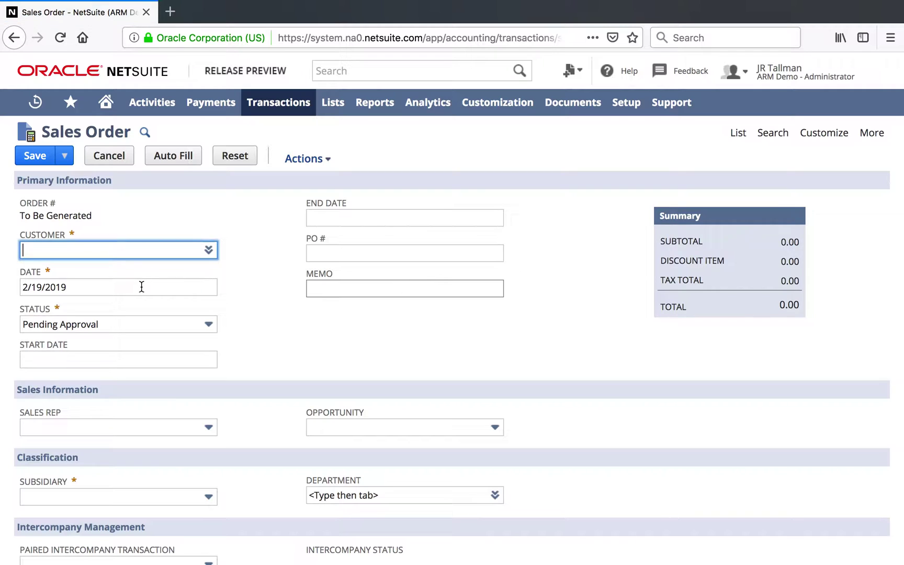
pyautogui.write('oracle')
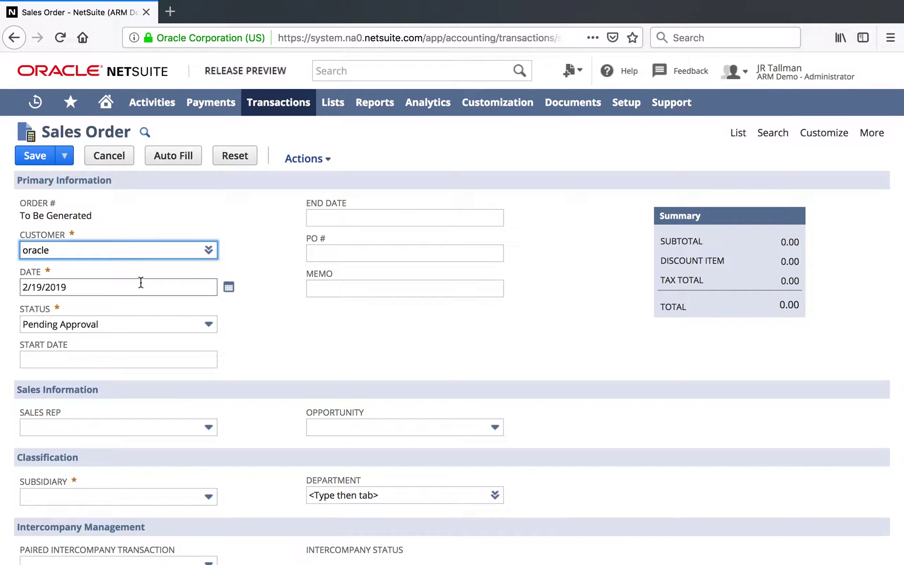
pyautogui.click(56, 300)
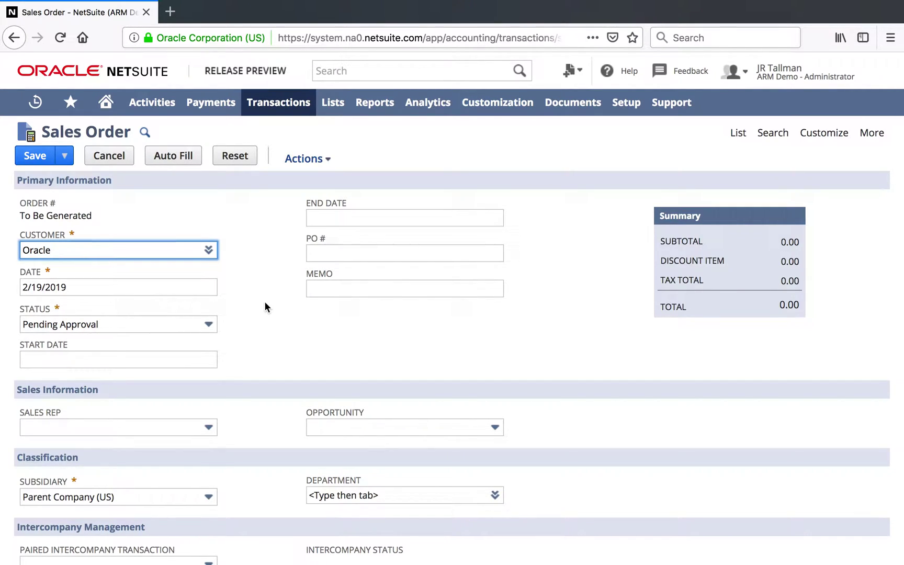
pyautogui.click(98, 323)
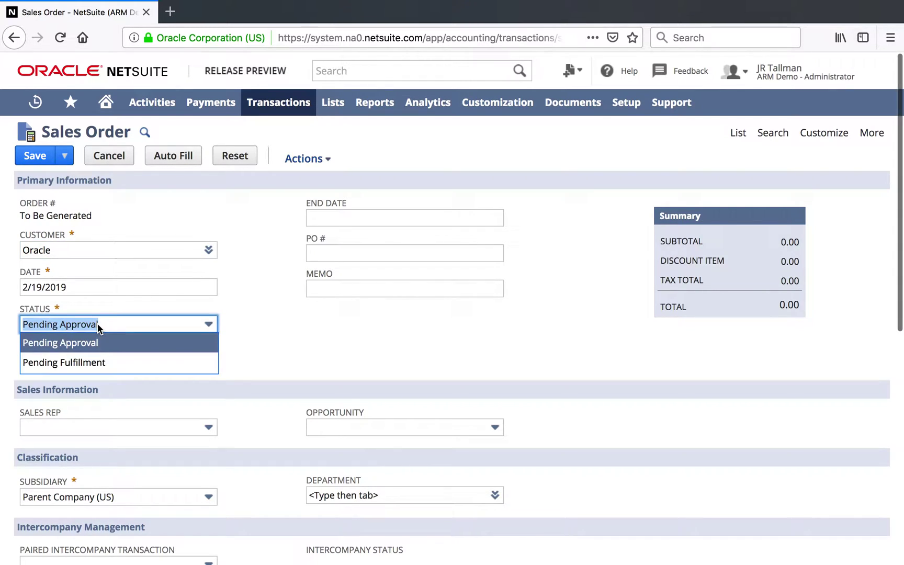
pyautogui.click(97, 363)
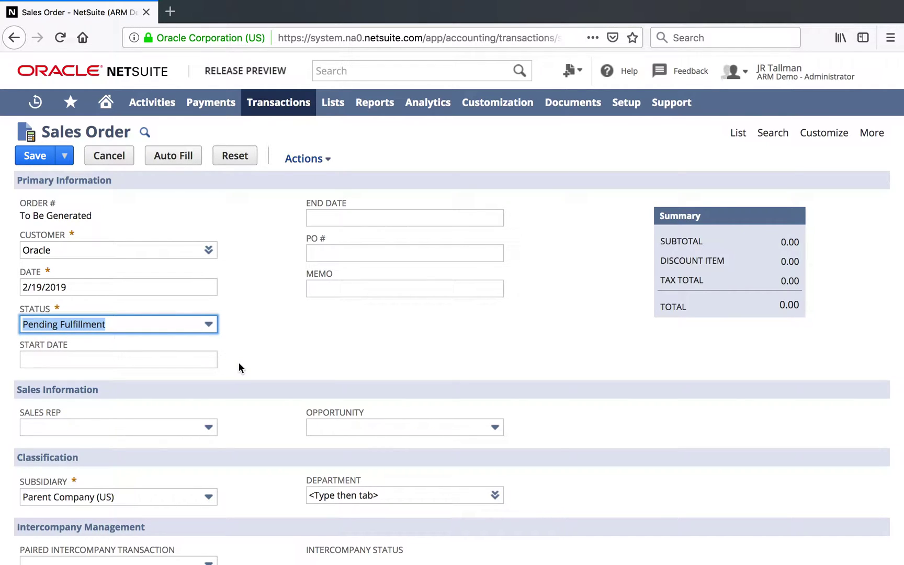
# - Choose Apple Music Subscription as the item on the sales order's first line
pyautogui.scroll(-3, 238, 363)
pyautogui.scroll(-10, 238, 361)
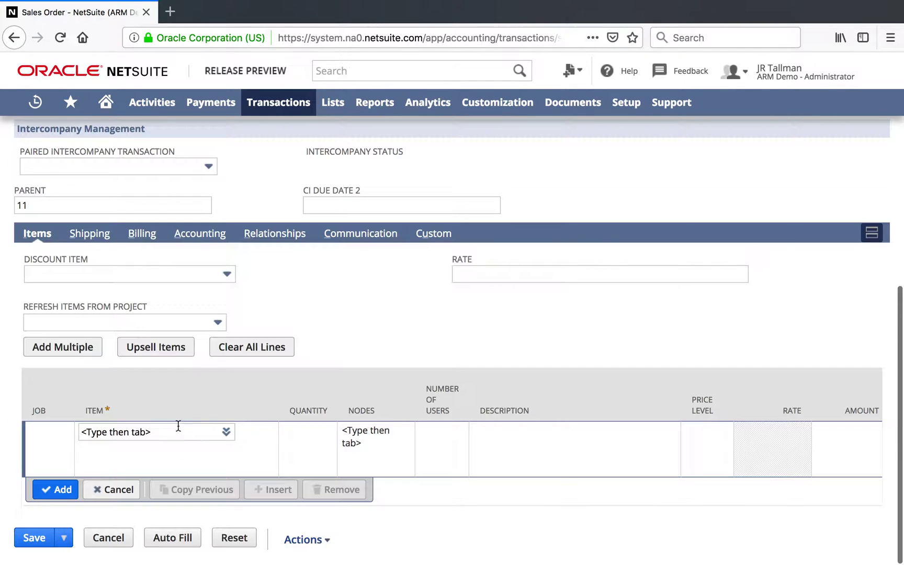
pyautogui.click(168, 433)
pyautogui.write('apple mus')
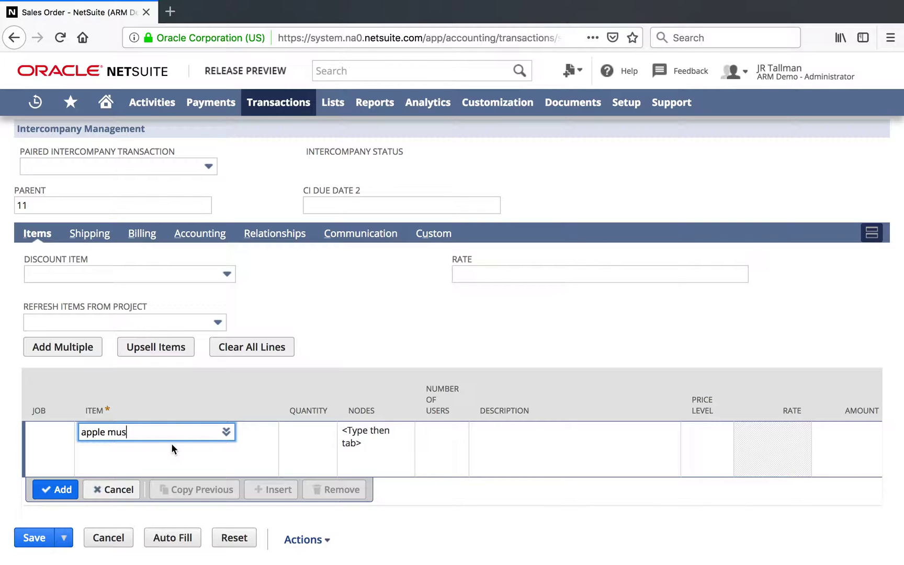
pyautogui.write('ic')
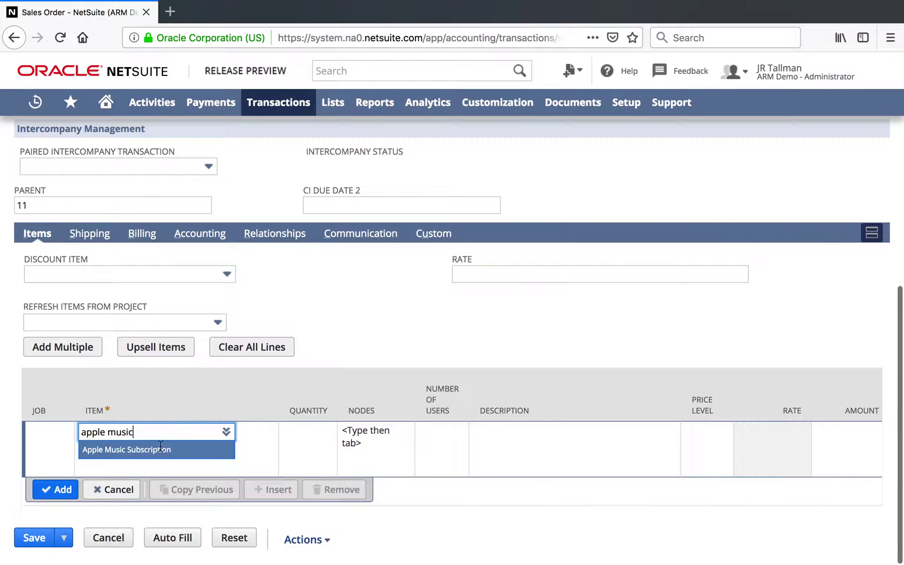
pyautogui.press('Return')
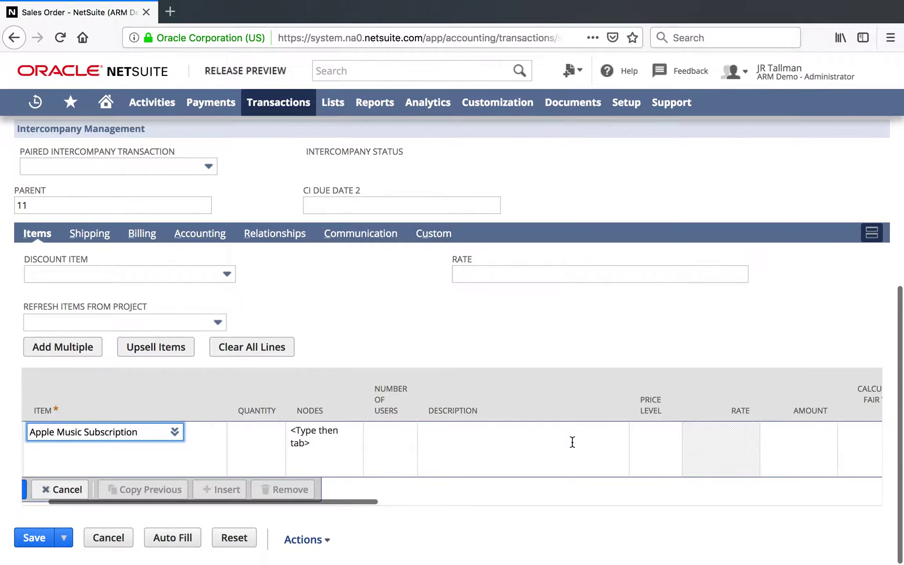
# - Set the amount of the Apple Music Subscription line to 1000
pyautogui.click(764, 440)
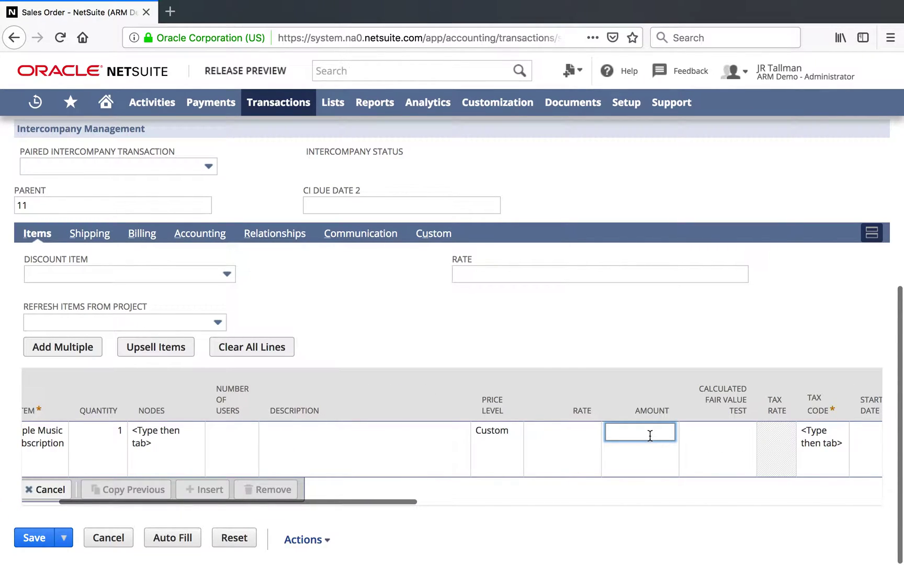
pyautogui.write('12000')
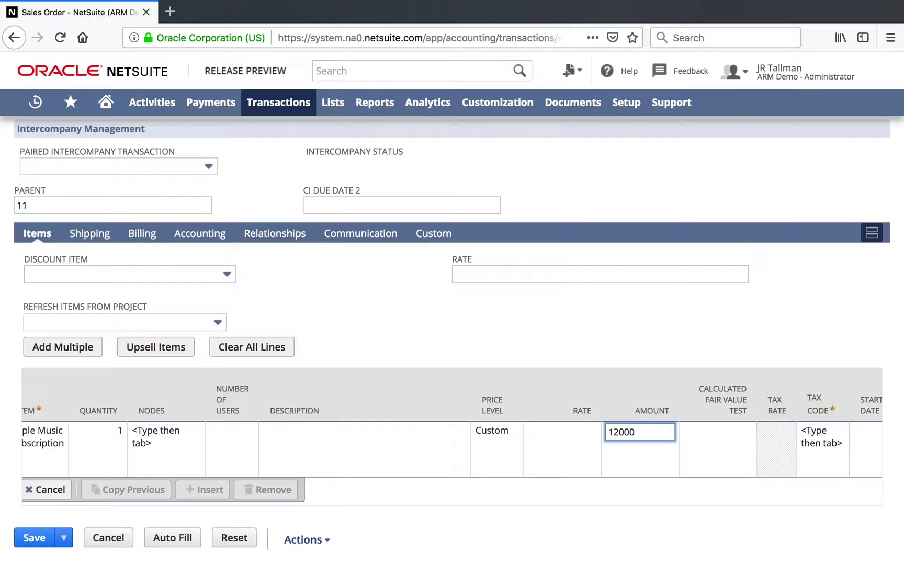
pyautogui.press('Tab')
pyautogui.hotkey('shift', 'Tab')
pyautogui.hotkey('ctrl', 'a')
pyautogui.write('1000')
# - Set the subscription line's tax code to -Not Taxable-
pyautogui.hscroll(3, 452, 445)
pyautogui.hscroll(8, 621, 433)
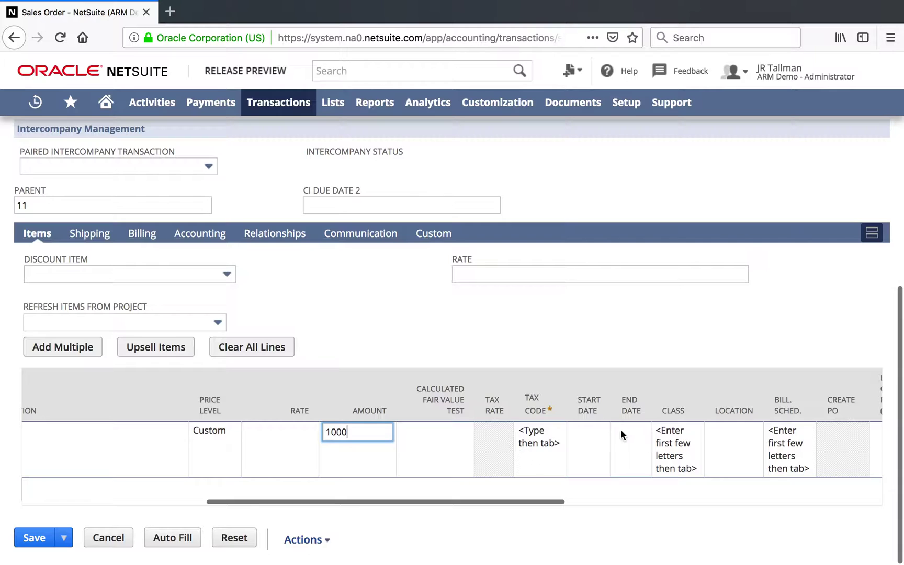
pyautogui.click(550, 438)
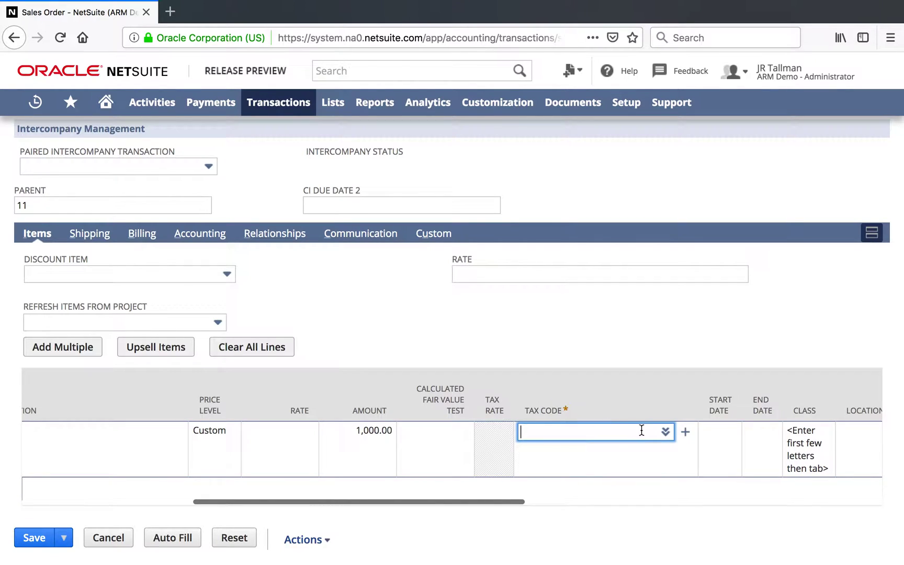
pyautogui.click(664, 432)
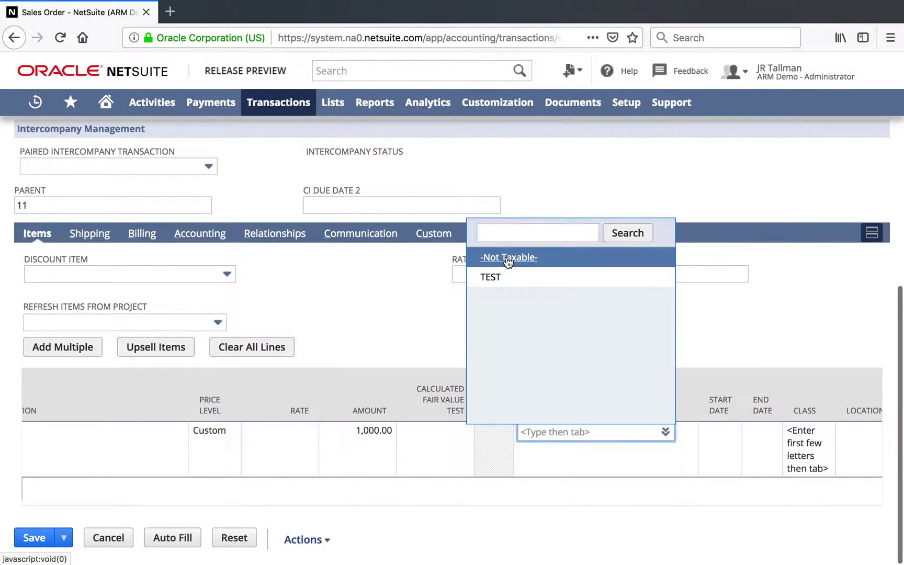
pyautogui.click(508, 257)
# - Set the subscription line's start date to 2/19/2019 and its end date to 2/18/2020
pyautogui.click(636, 449)
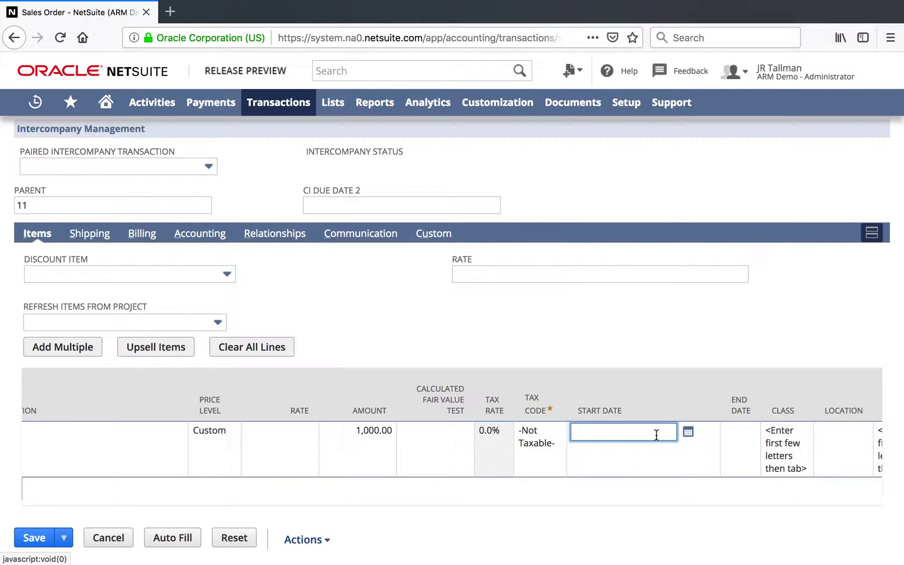
pyautogui.click(688, 432)
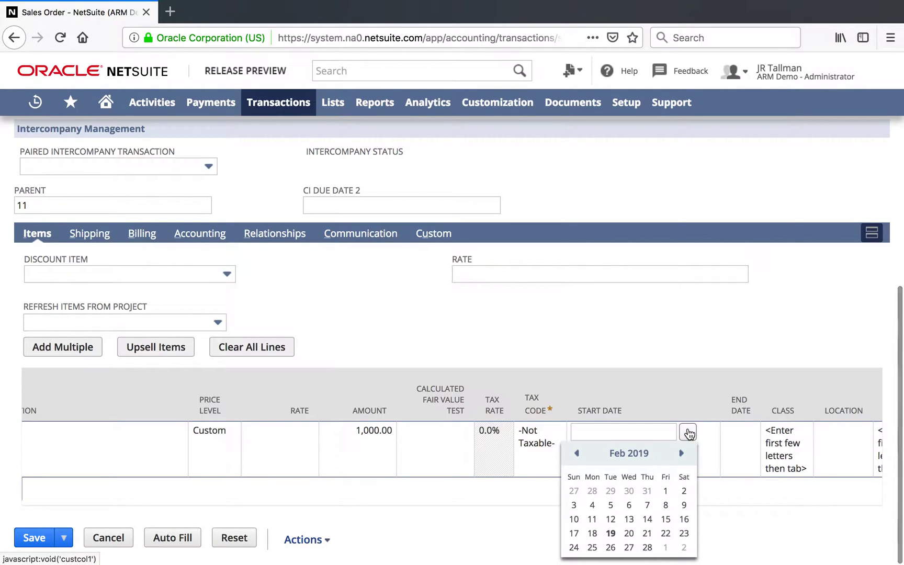
pyautogui.click(611, 533)
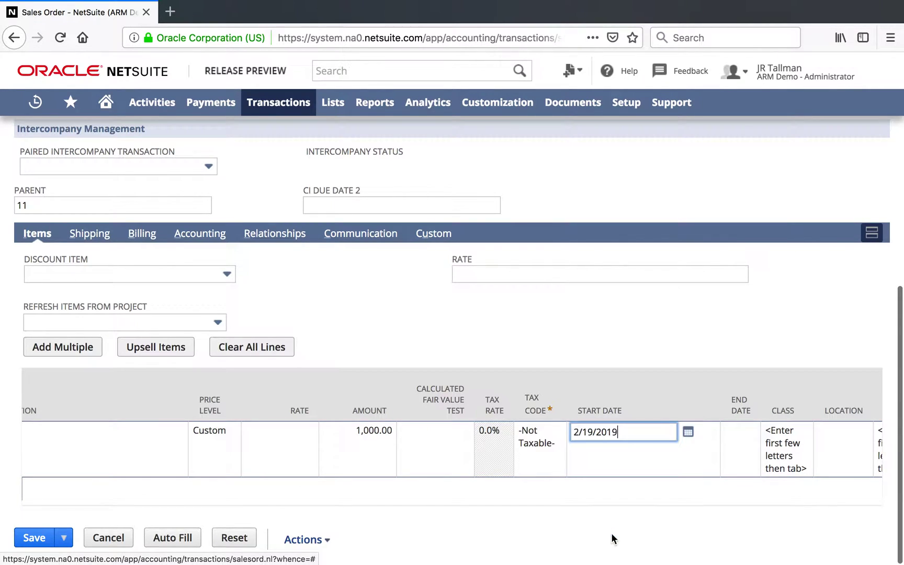
pyautogui.click(732, 433)
pyautogui.write('1/31/2019')
pyautogui.press('BackSpace')
pyautogui.press('BackSpace')
pyautogui.press('BackSpace')
pyautogui.press('BackSpace')
pyautogui.press('BackSpace')
pyautogui.press('BackSpace')
pyautogui.press('BackSpace')
pyautogui.press('BackSpace')
pyautogui.press('BackSpace')
pyautogui.write('2/18/2020')
pyautogui.press('Tab')
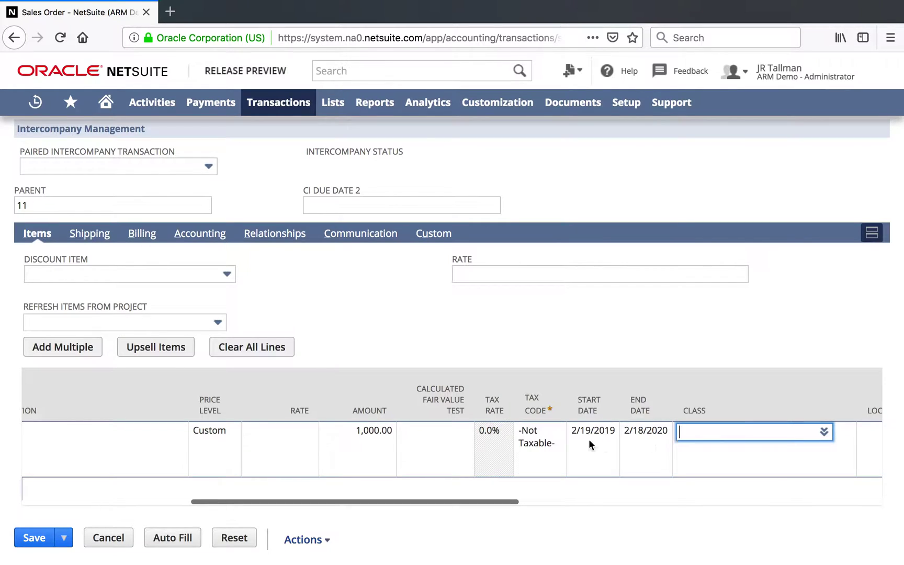
# - Add the completed subscription line to the order and save the sales order
pyautogui.hscroll(-7, 590, 444)
pyautogui.click(50, 493)
pyautogui.scroll(8, 347, 342)
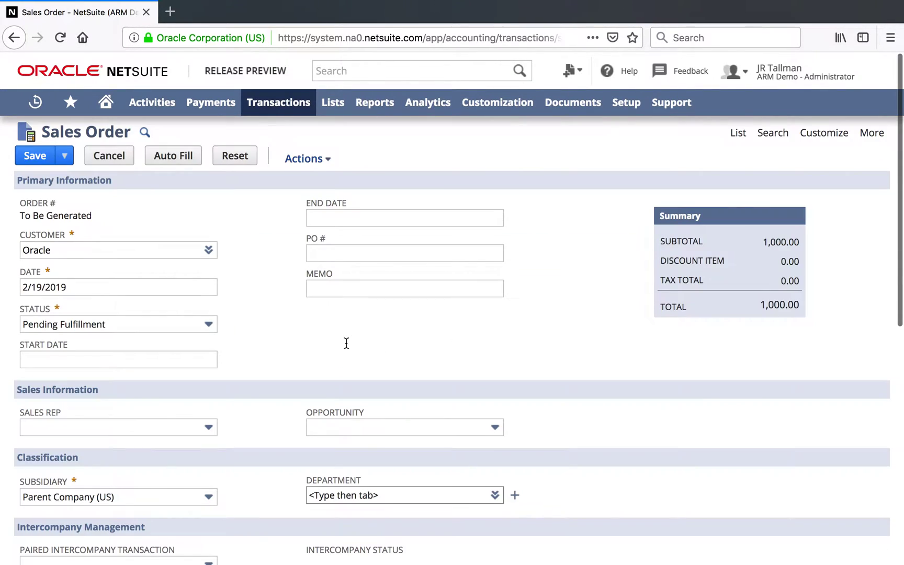
pyautogui.click(38, 156)
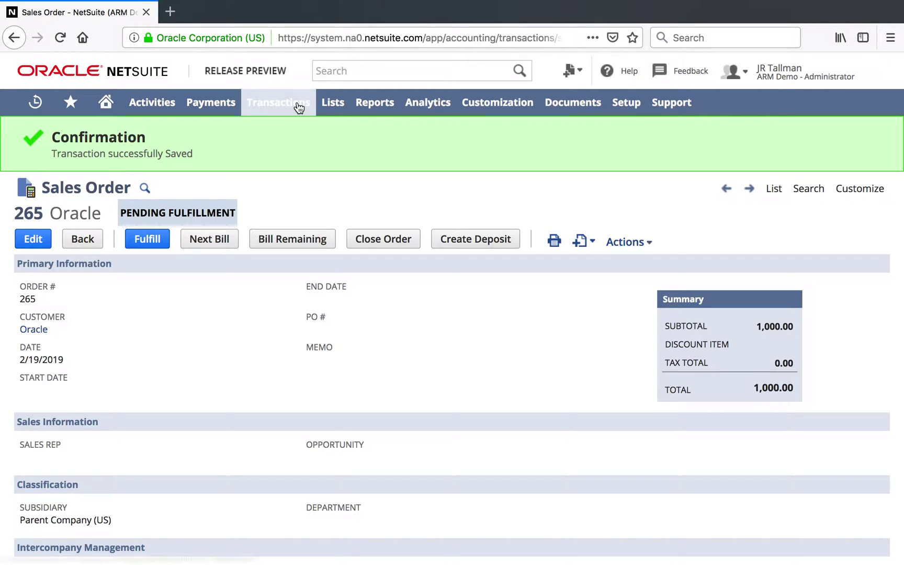
# - Open the Update Revenue Arrangements and Revenue Recognition Plans page from the financial transactions
pyautogui.moveTo(299, 108)
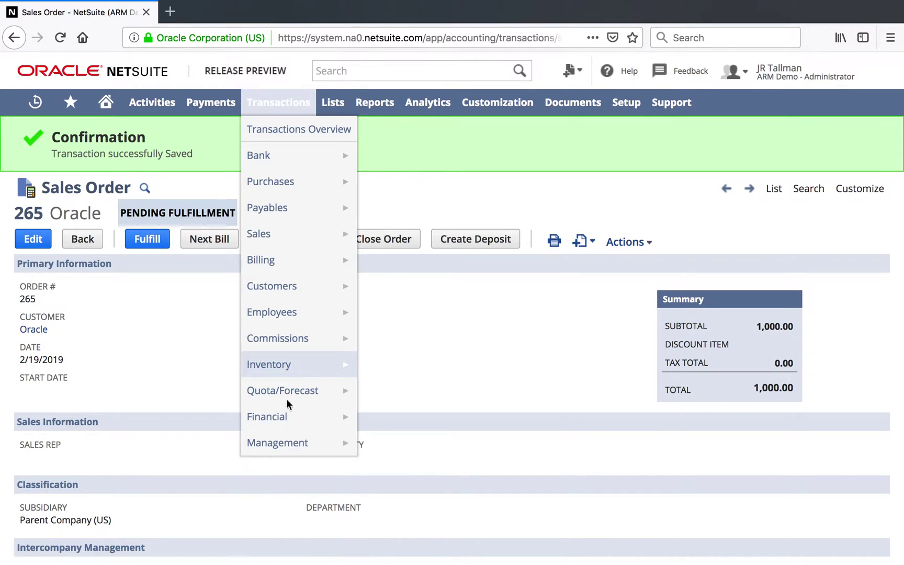
pyautogui.moveTo(283, 417)
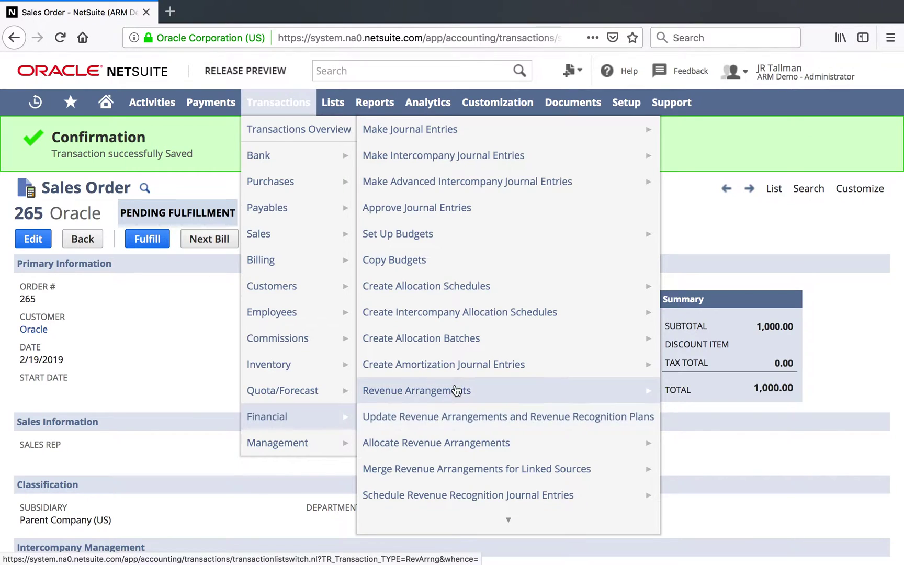
pyautogui.moveTo(461, 396)
pyautogui.moveTo(468, 441)
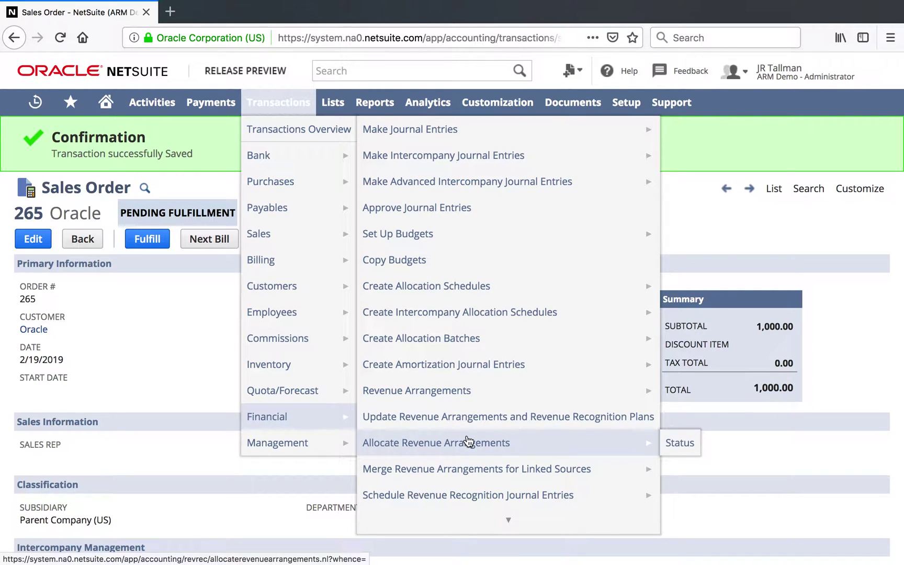
pyautogui.click(444, 422)
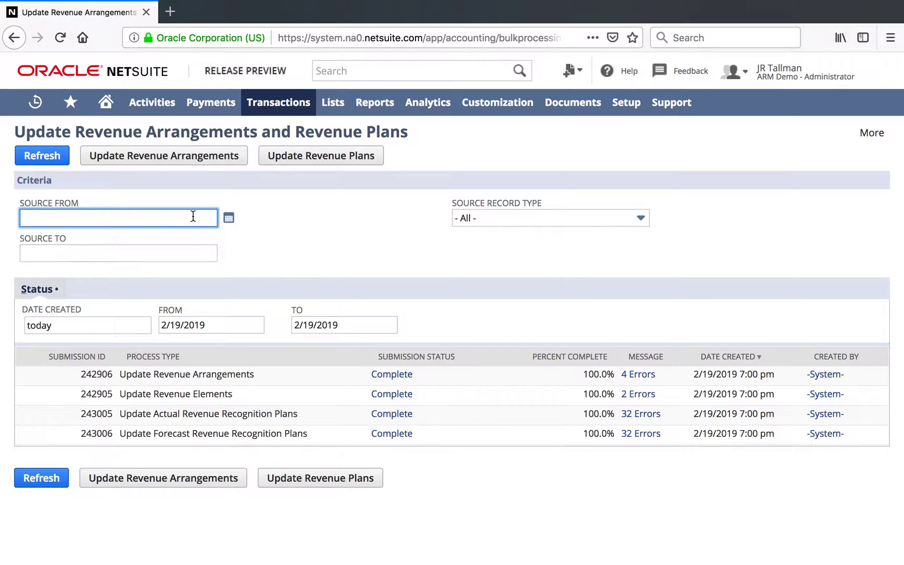
# - Run the revenue arrangements update for sources from 2/19/2019 to 2/19/2019
pyautogui.click(230, 221)
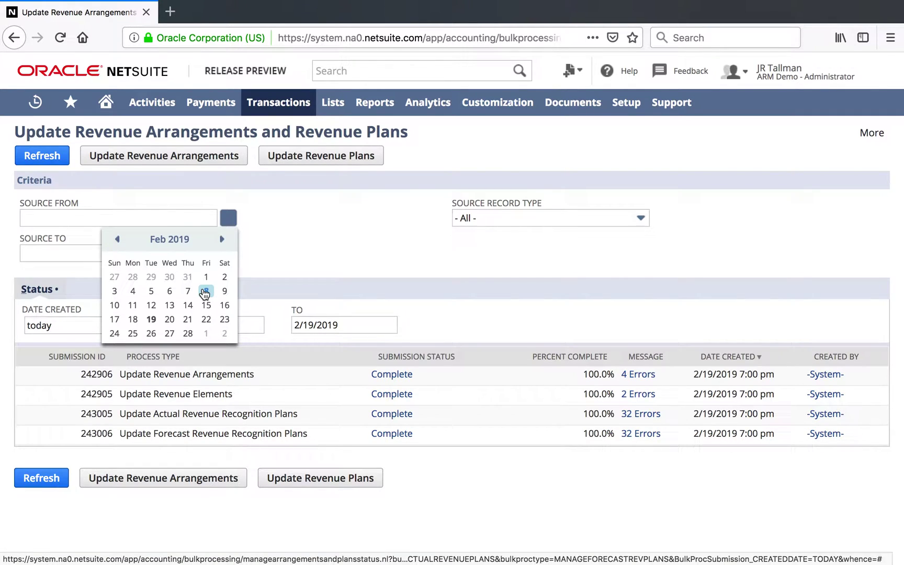
pyautogui.click(151, 319)
pyautogui.click(229, 253)
pyautogui.click(152, 355)
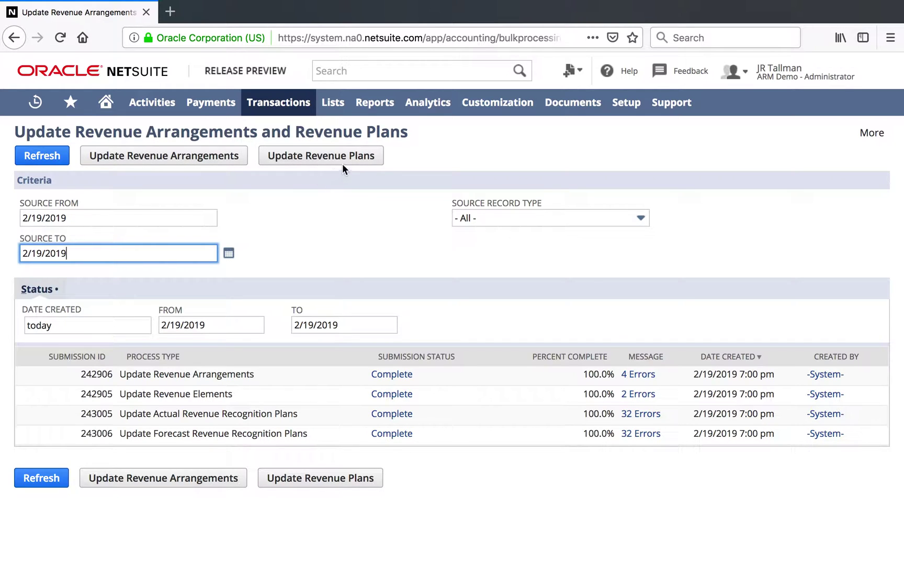
pyautogui.click(132, 163)
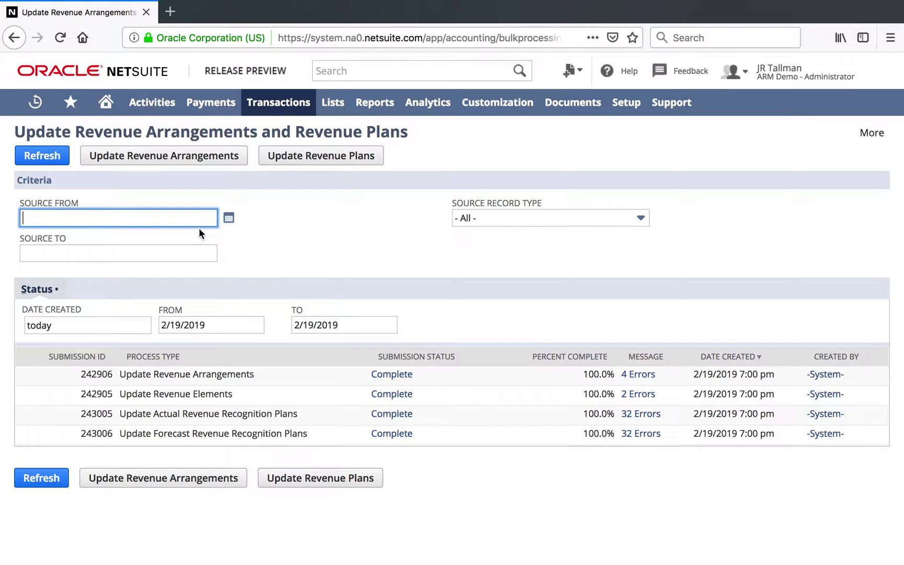
# - Refresh the status list and check the progress of the submitted revenue arrangement and revenue element updates
pyautogui.click(44, 162)
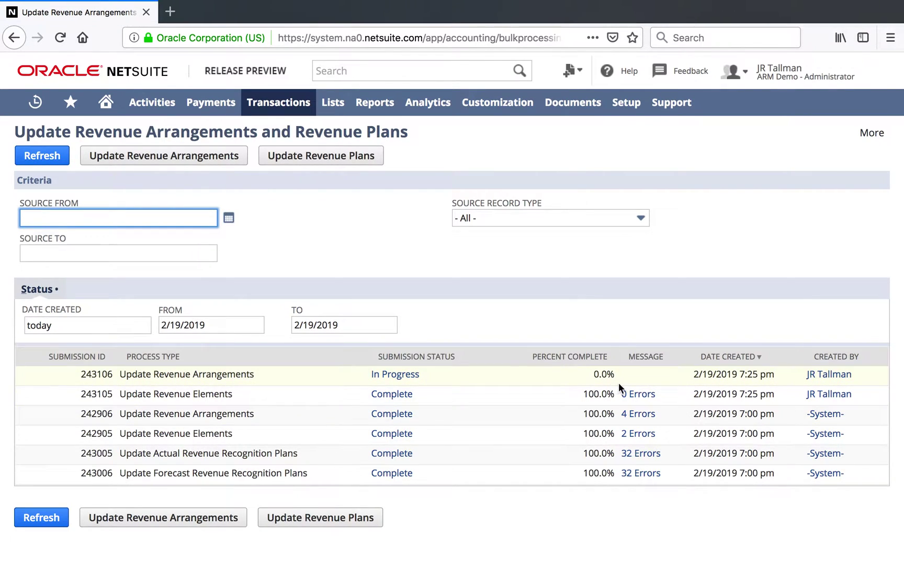
pyautogui.click(46, 164)
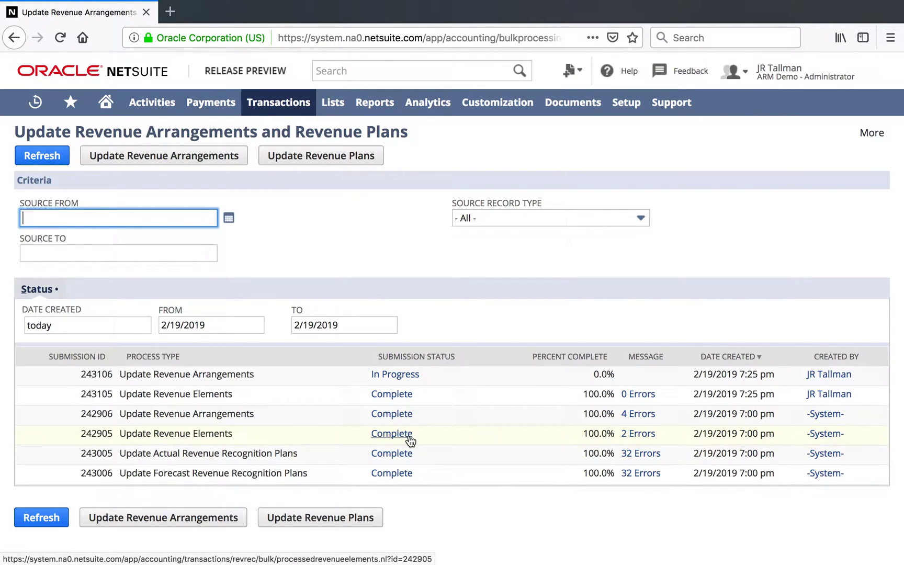
pyautogui.click(36, 157)
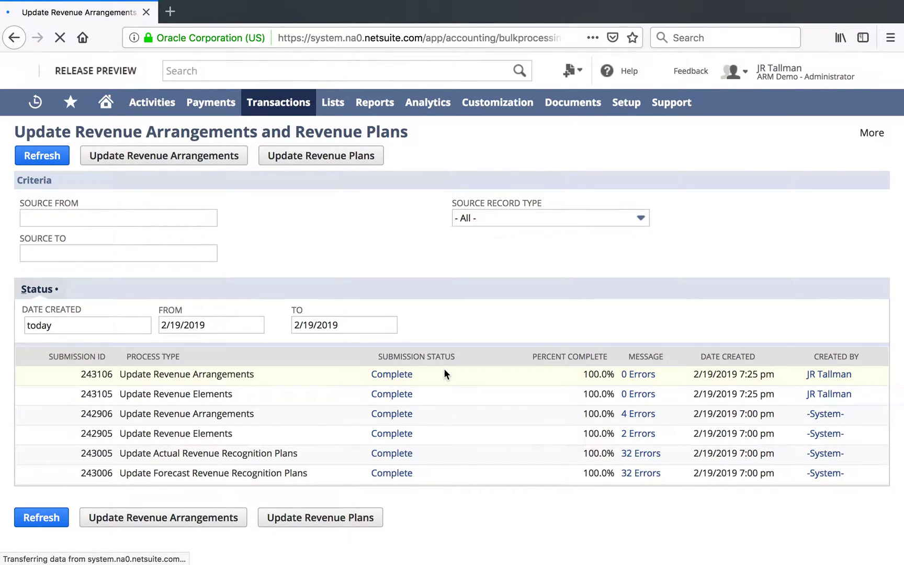
pyautogui.moveTo(237, 396); pyautogui.dragTo(193, 396)
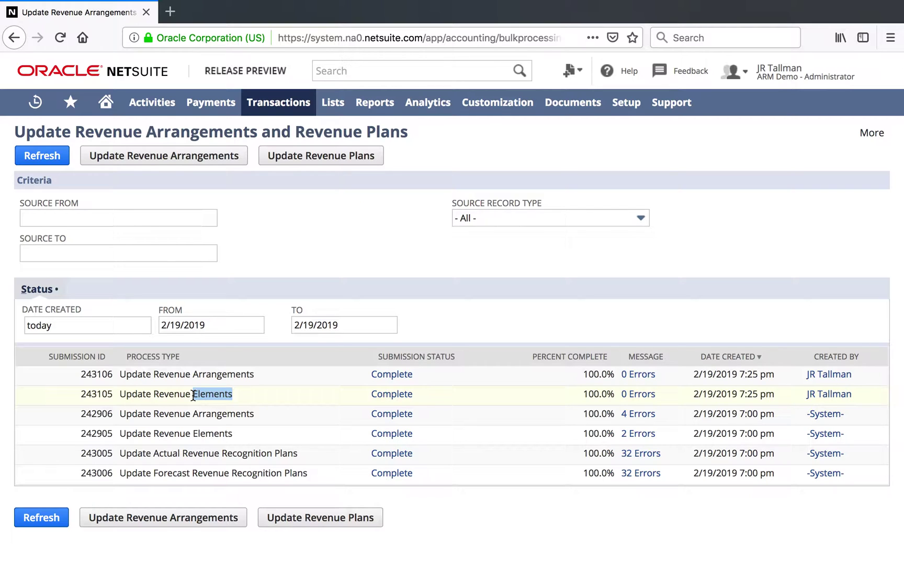
# - Run the revenue plans update for sources from 2/19/2019 to 2/19/2019 and refresh the submission status list
pyautogui.click(296, 298)
pyautogui.click(228, 218)
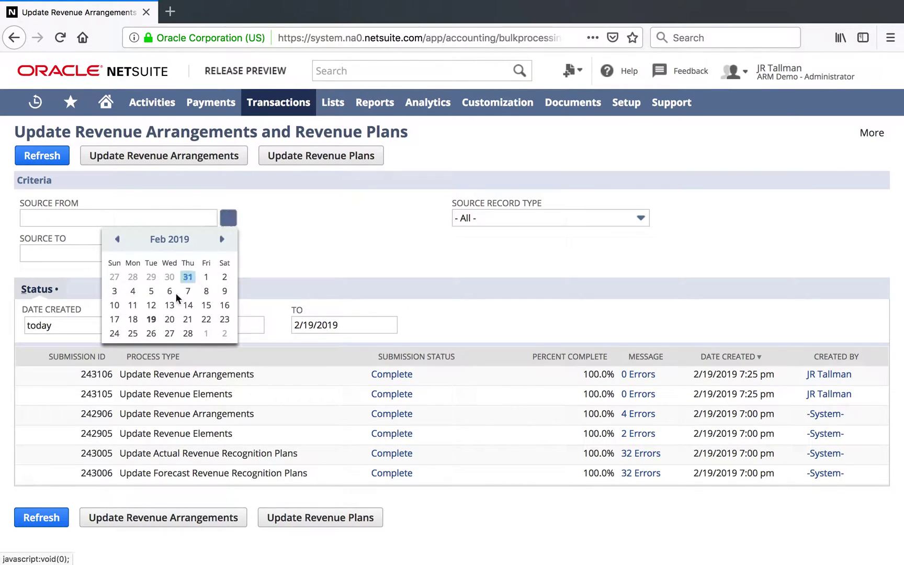
pyautogui.click(152, 318)
pyautogui.click(229, 253)
pyautogui.click(152, 355)
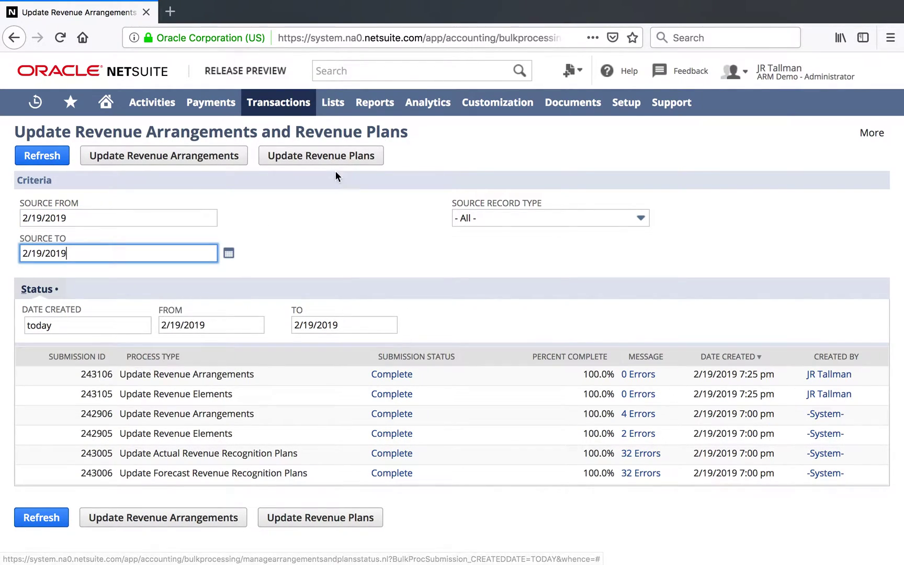
pyautogui.click(346, 162)
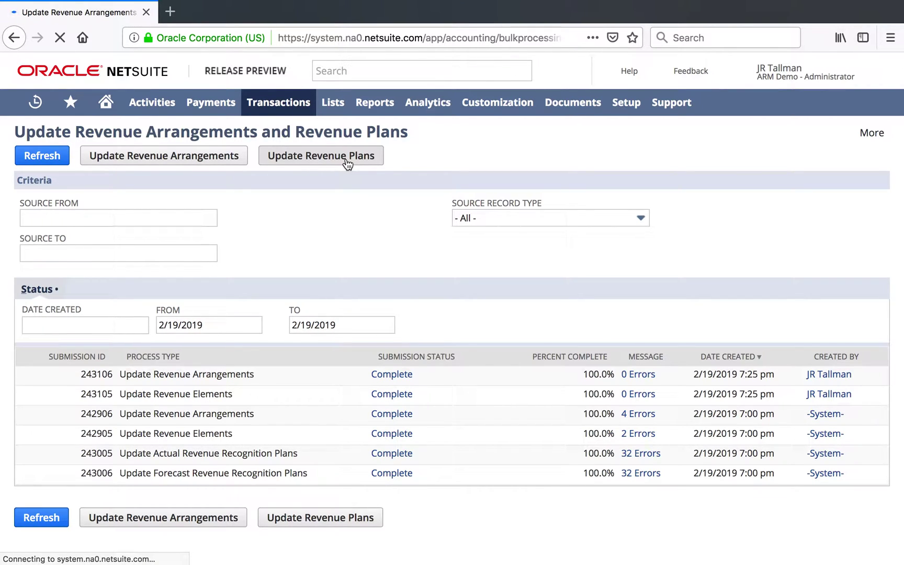
pyautogui.click(59, 168)
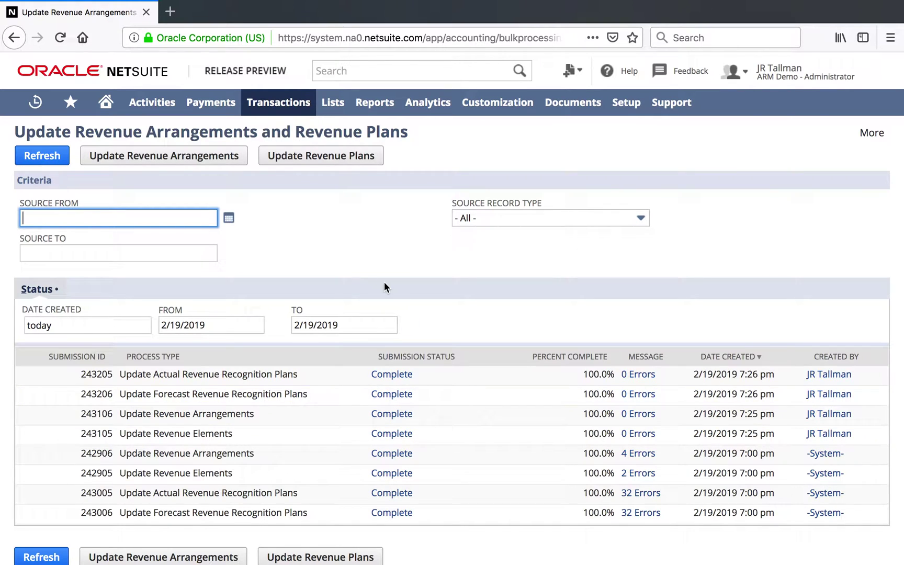
# - Reopen the recently saved Oracle sales order and open the revenue arrangement linked in its related records
pyautogui.moveTo(35, 102)
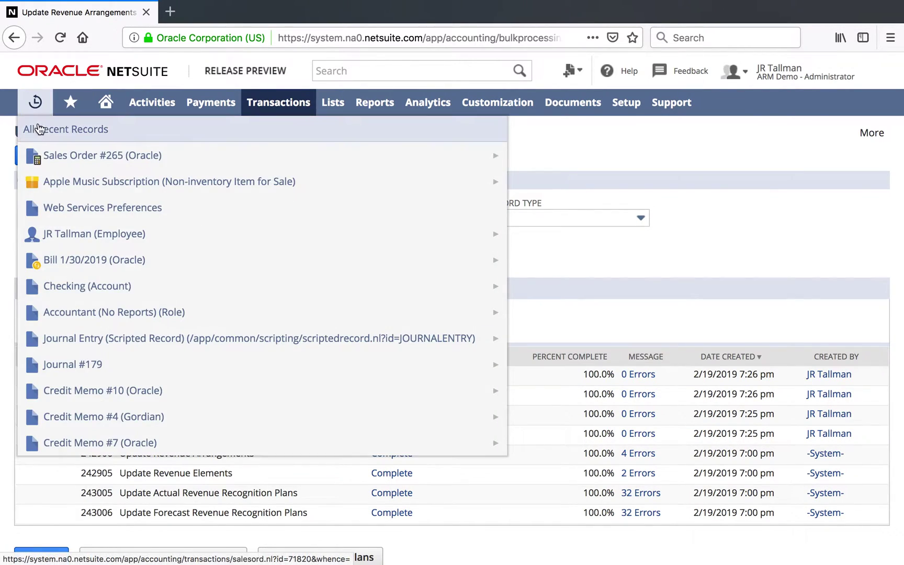
pyautogui.click(54, 154)
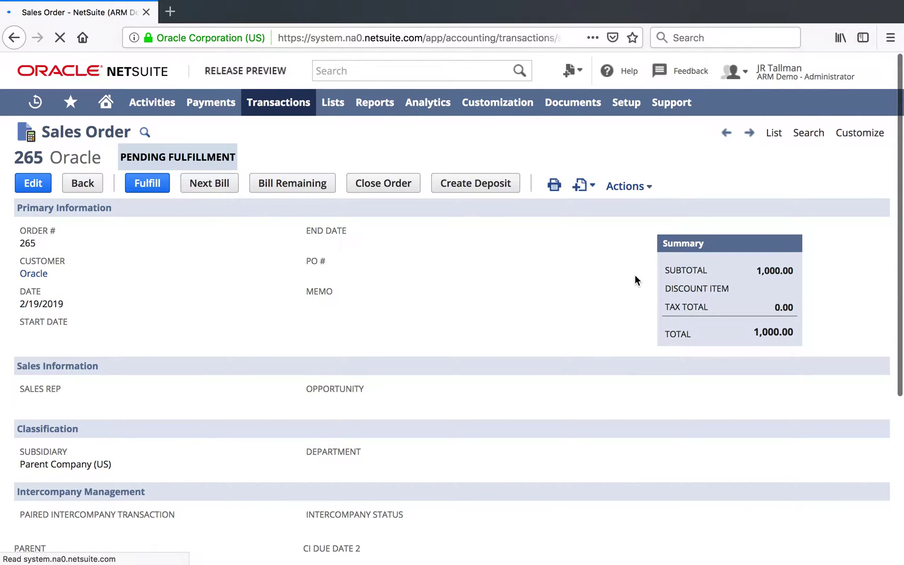
pyautogui.scroll(-5, 635, 274)
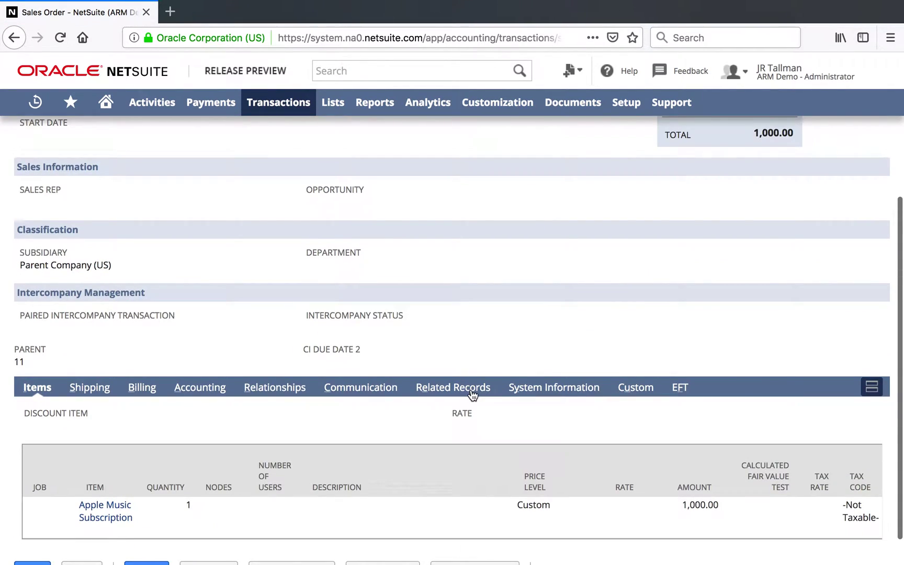
pyautogui.click(473, 395)
pyautogui.moveTo(224, 492); pyautogui.dragTo(121, 491)
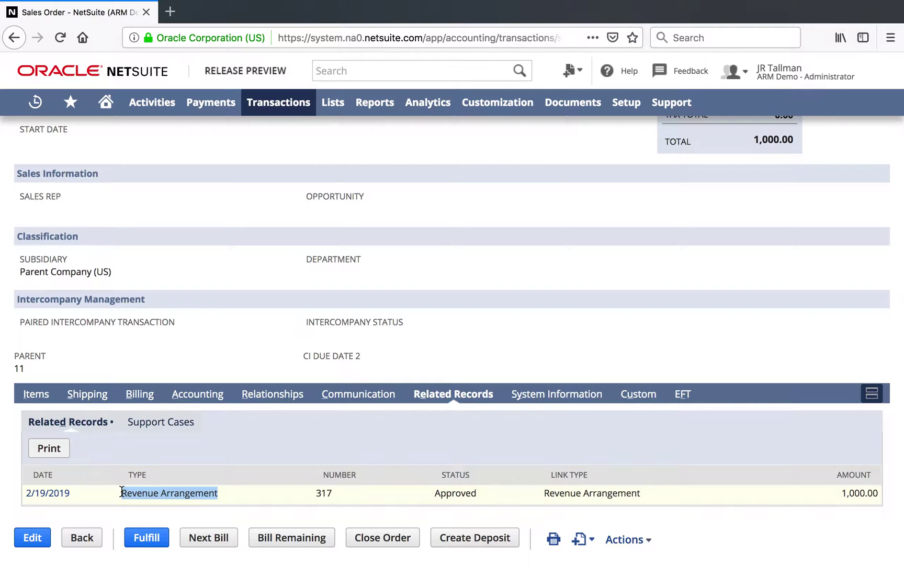
pyautogui.click(64, 496)
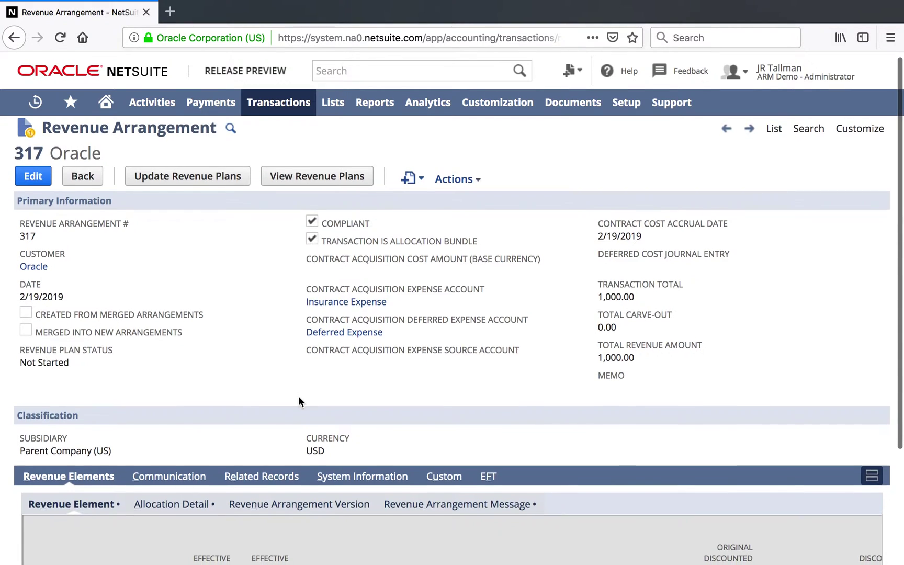
# - Examine the arrangement's Apple Music Subscription revenue element, including its amounts, allocation, recognition rule, start and end dates, and revenue plan link
pyautogui.scroll(-3, 299, 402)
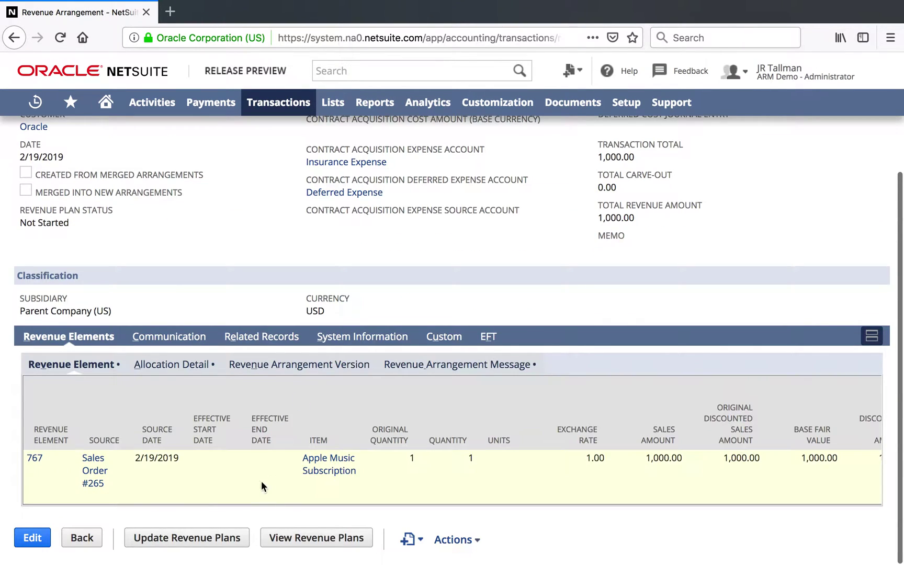
pyautogui.hscroll(5, 484, 463)
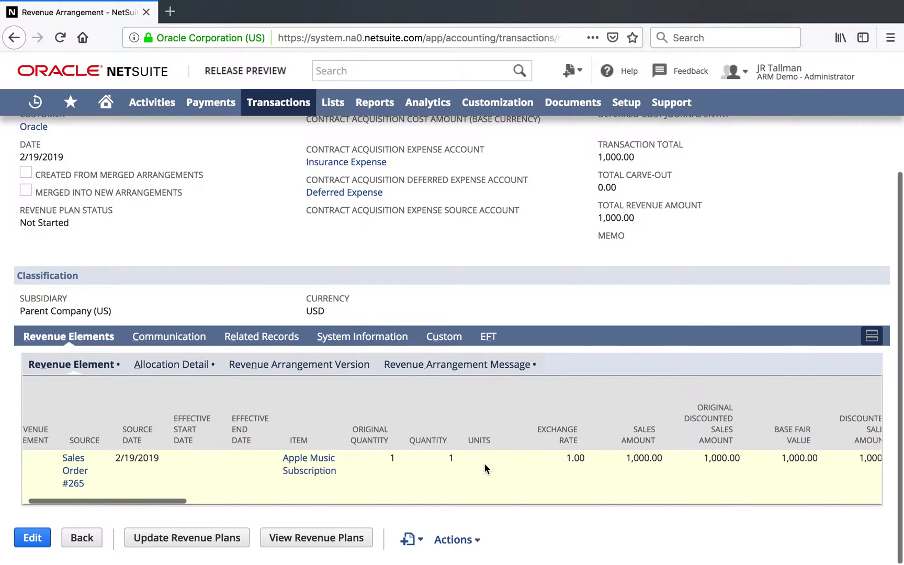
pyautogui.hscroll(10, 484, 463)
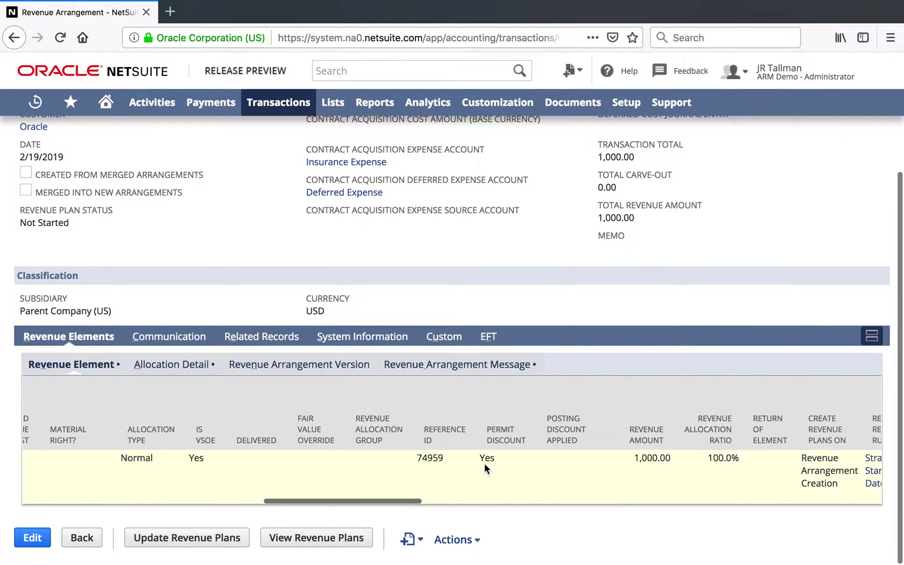
pyautogui.hscroll(6, 484, 463)
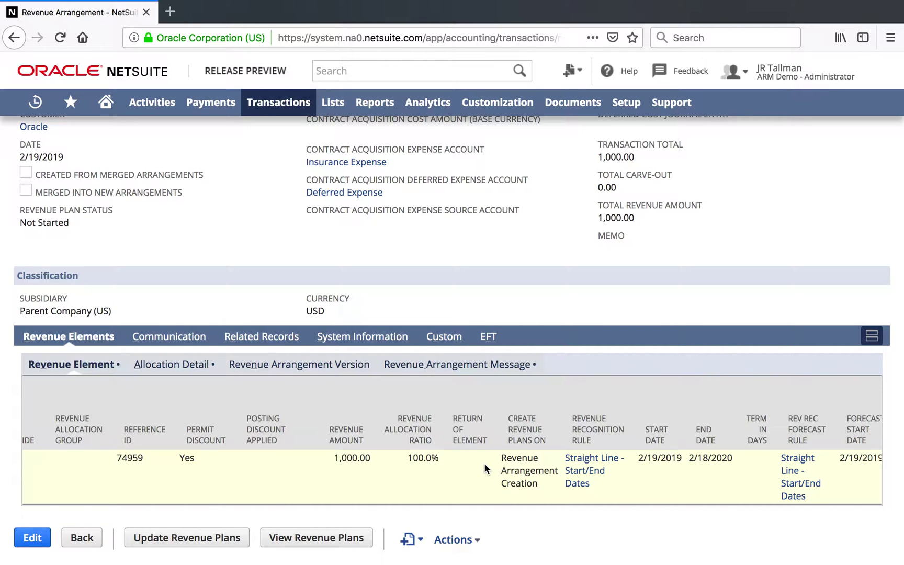
pyautogui.hscroll(5, 484, 463)
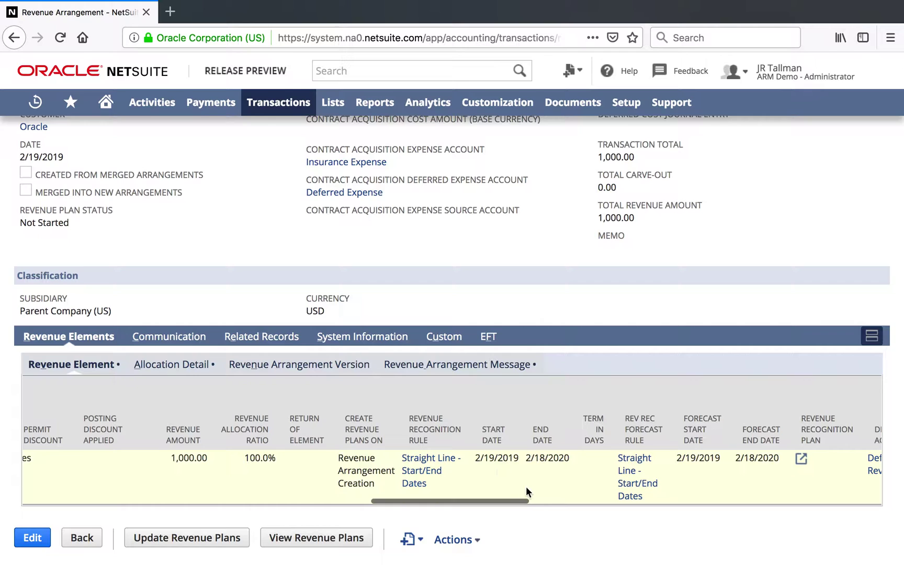
pyautogui.scroll(3, 409, 275)
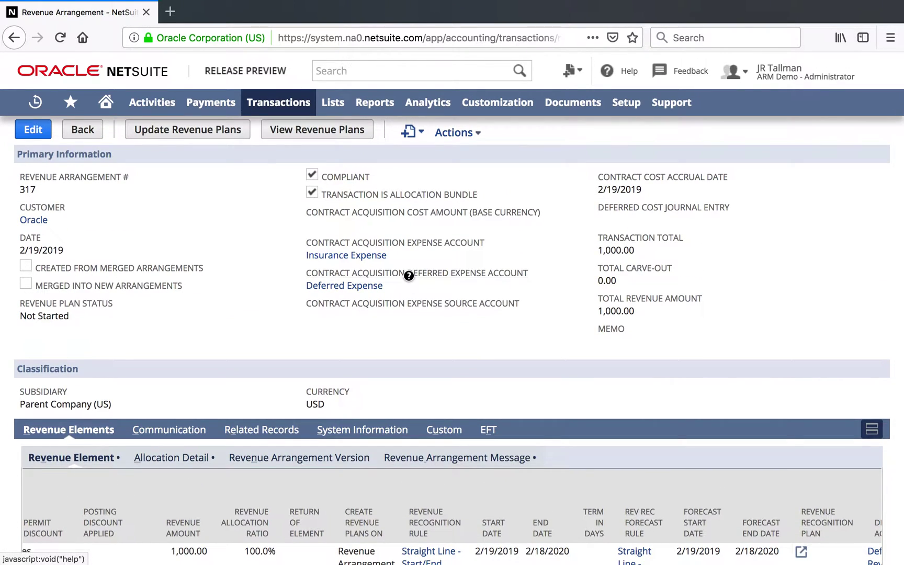
pyautogui.scroll(-3, 409, 276)
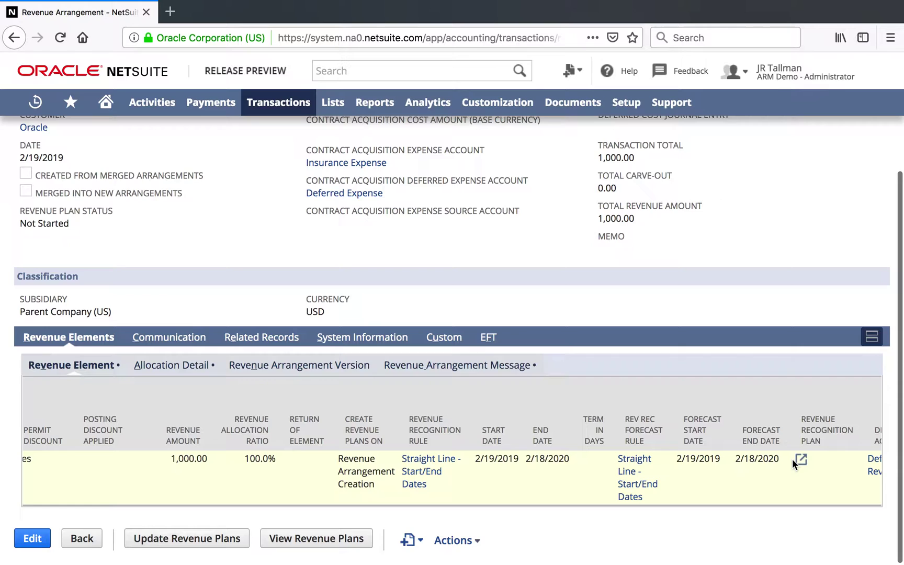
# - View the arrangement's revenue plans, then reopen them from the revenue element line and compare the Forecast and Actual plan types
pyautogui.click(335, 541)
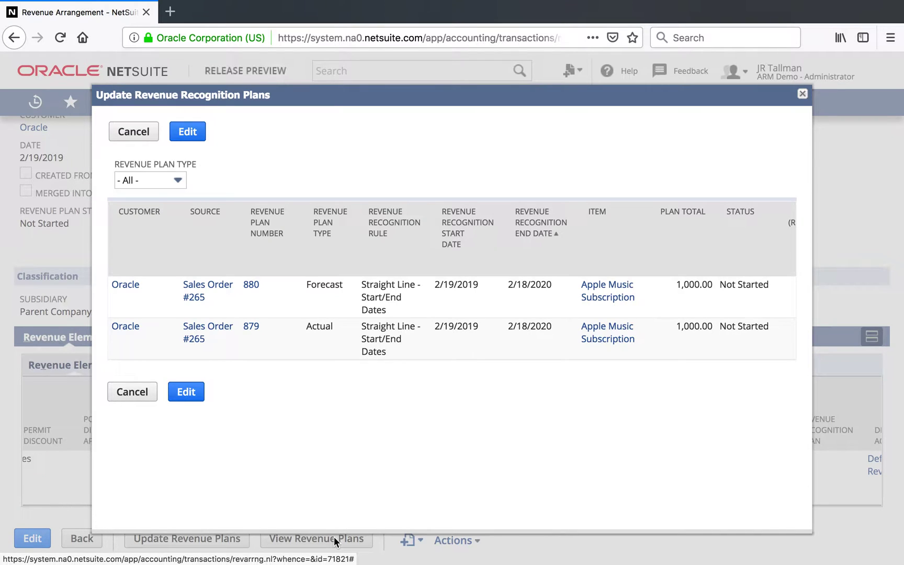
pyautogui.click(133, 394)
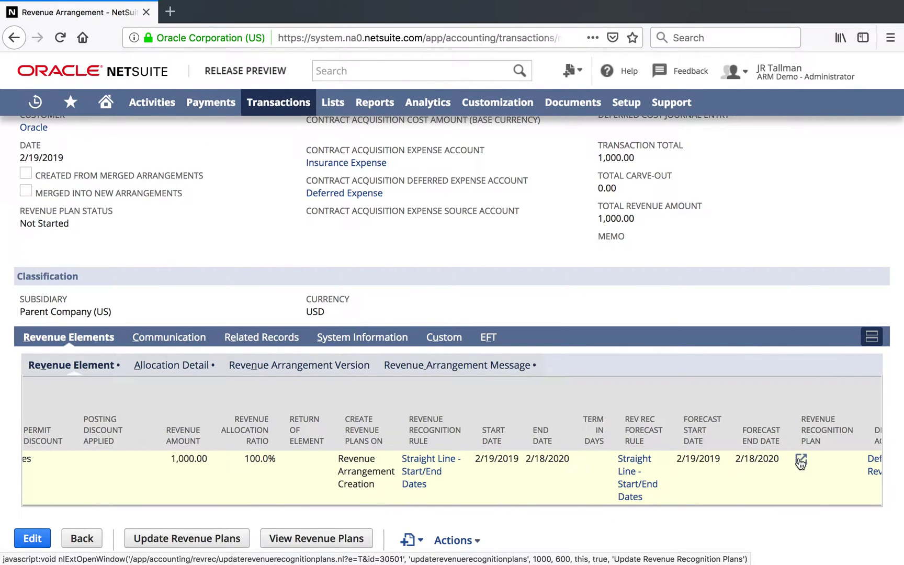
pyautogui.click(801, 459)
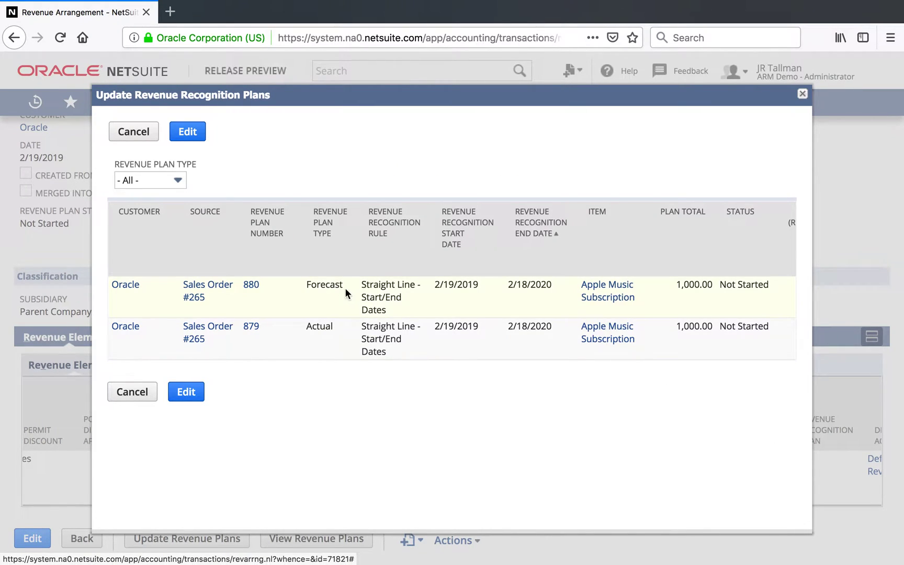
pyautogui.moveTo(307, 285); pyautogui.dragTo(342, 285)
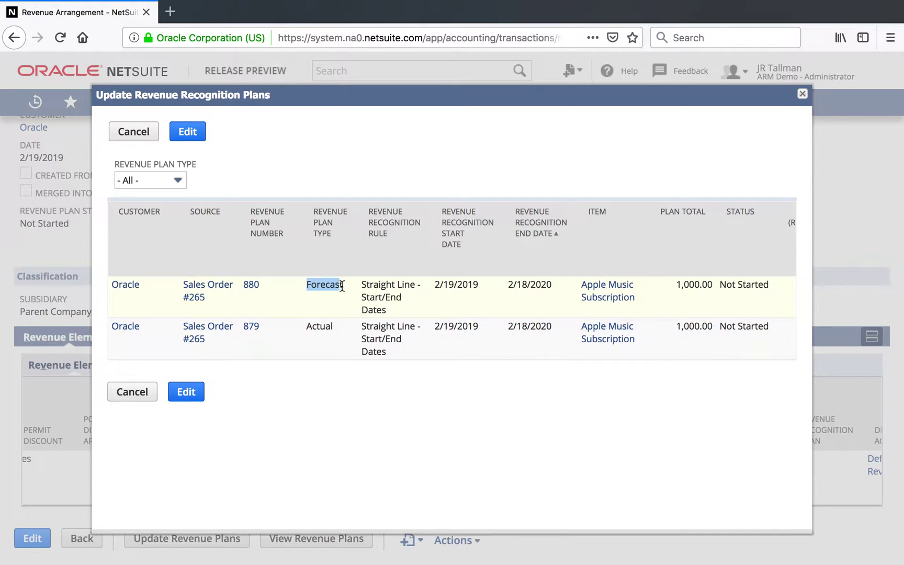
pyautogui.moveTo(309, 324); pyautogui.dragTo(328, 325)
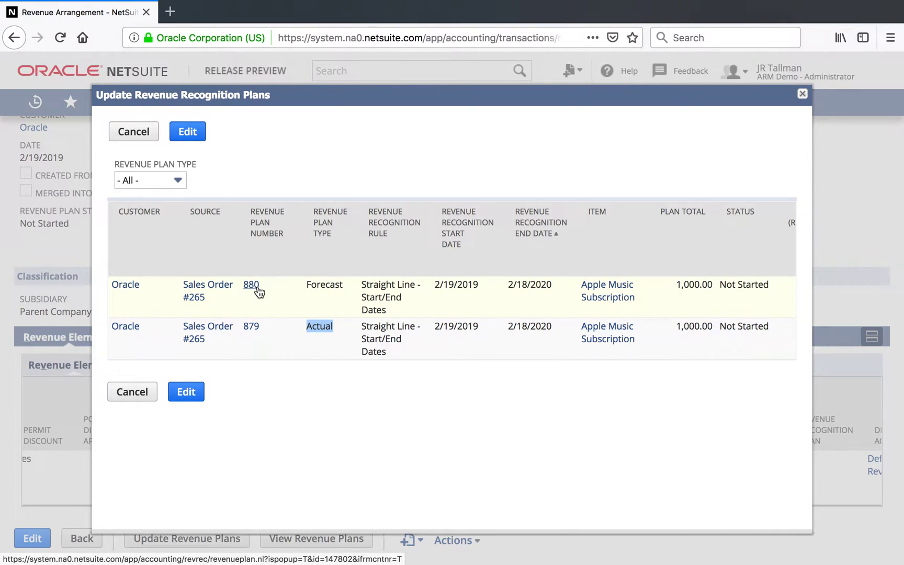
# - Open the Actual revenue plan, review its details and planned revenue by period, and close the plan window
pyautogui.click(257, 333)
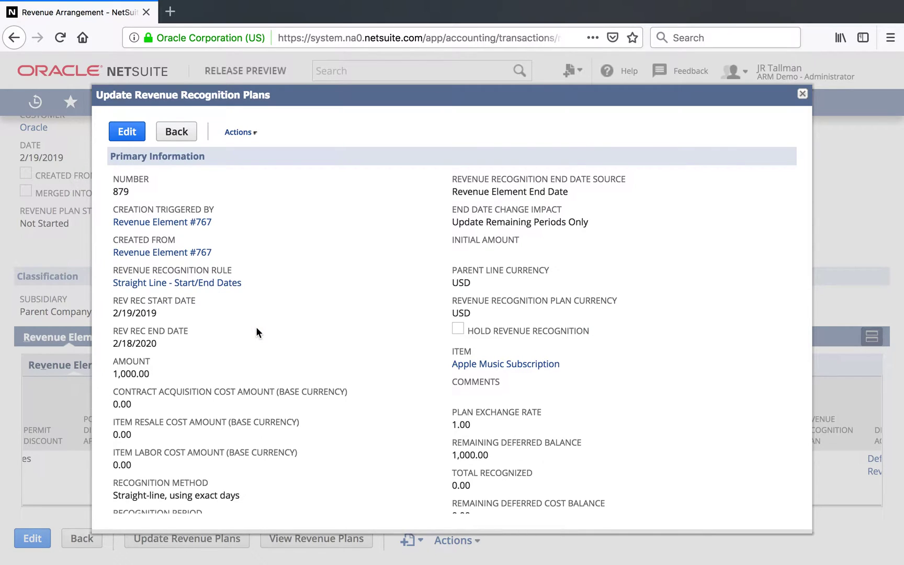
pyautogui.scroll(-3, 257, 328)
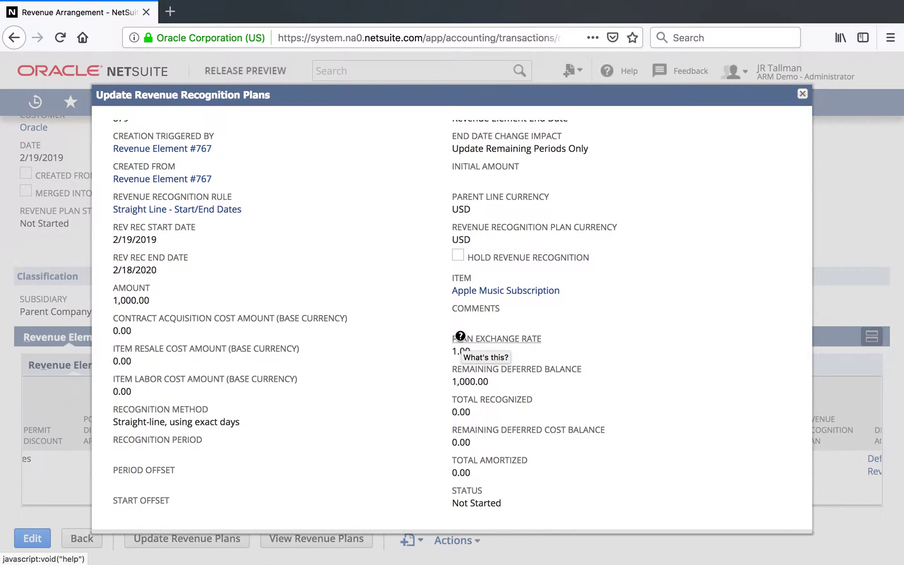
pyautogui.scroll(-15, 460, 337)
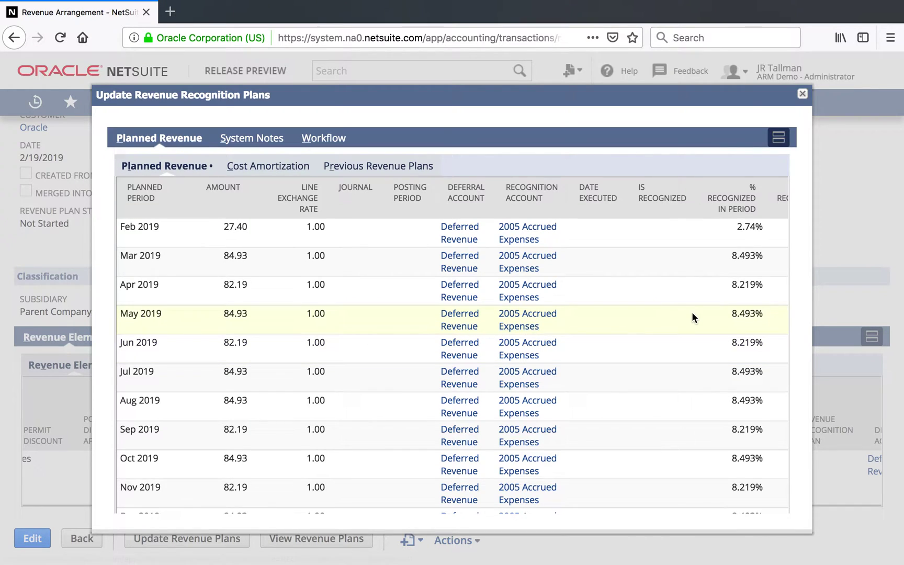
pyautogui.click(805, 96)
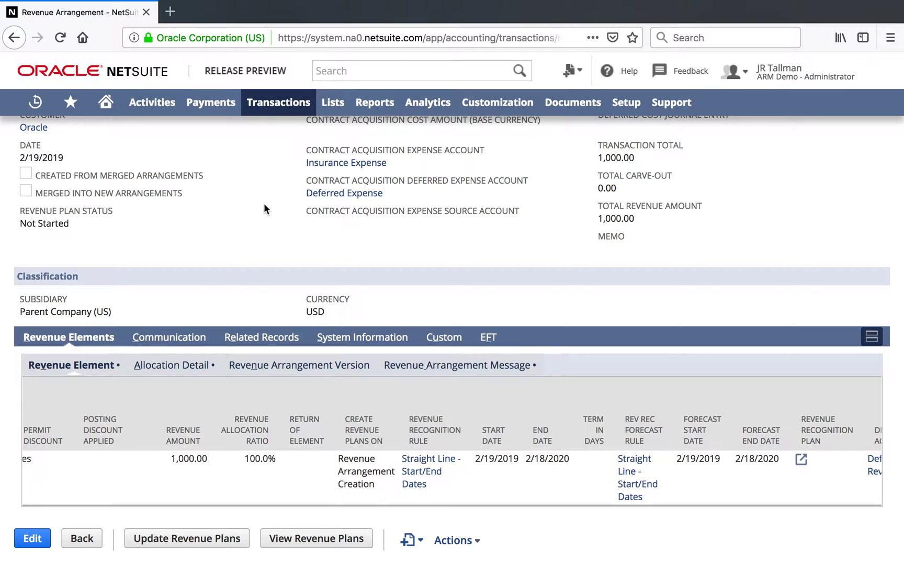
# - Open the Create Revenue Recognition Journal Entries page to run immediately and set the posting period to Feb 2019
pyautogui.moveTo(276, 117)
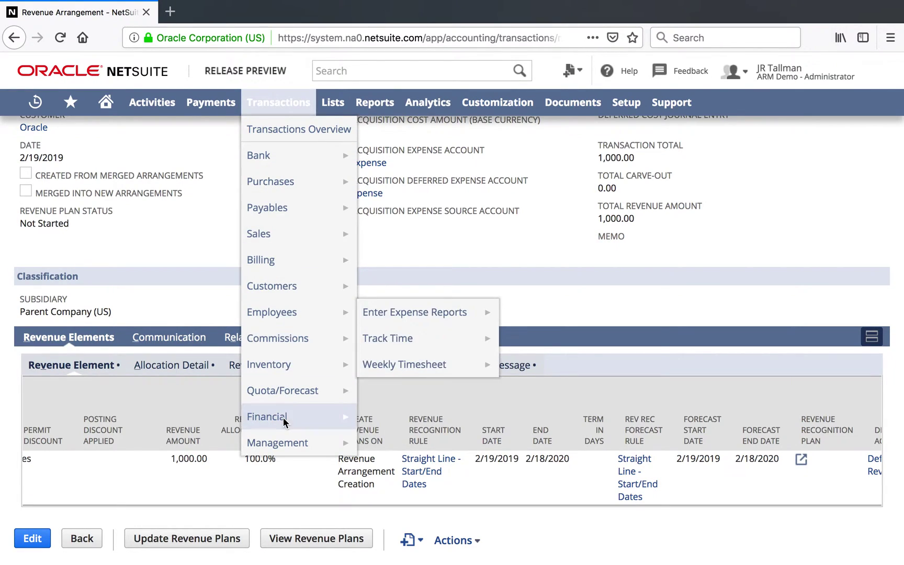
pyautogui.moveTo(283, 422)
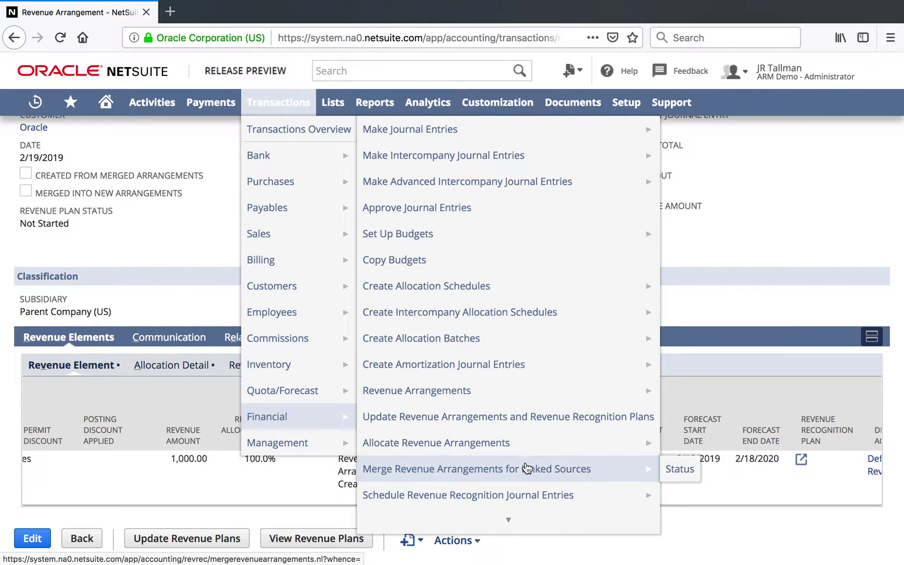
pyautogui.moveTo(526, 493)
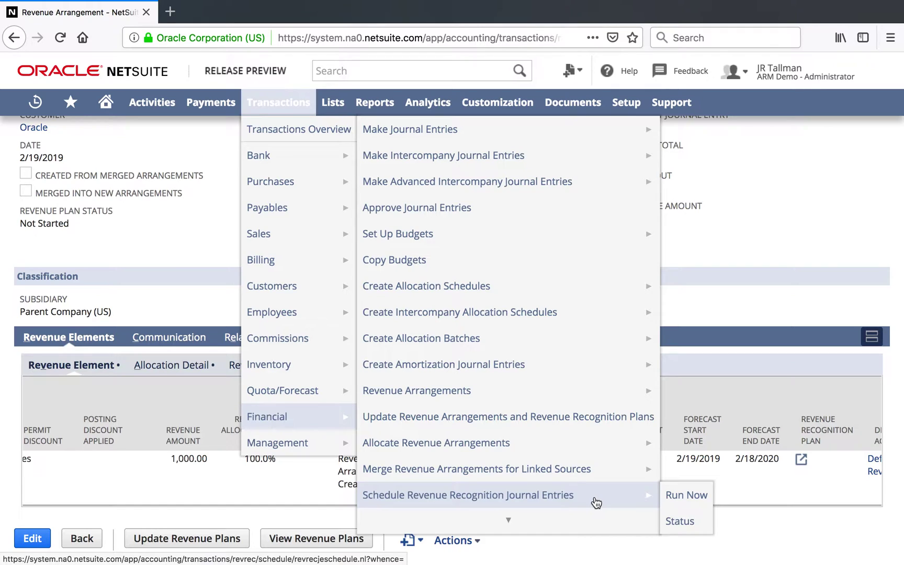
pyautogui.click(694, 501)
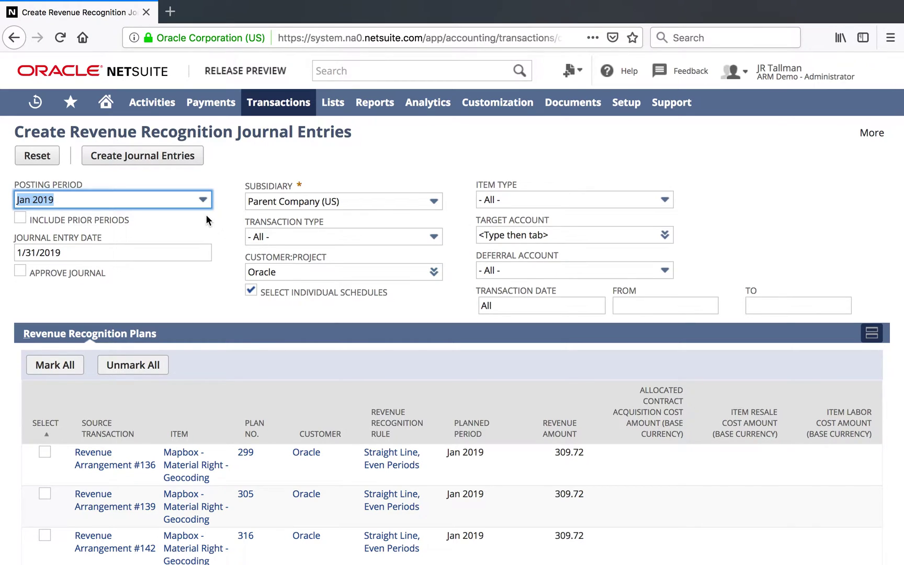
pyautogui.click(144, 196)
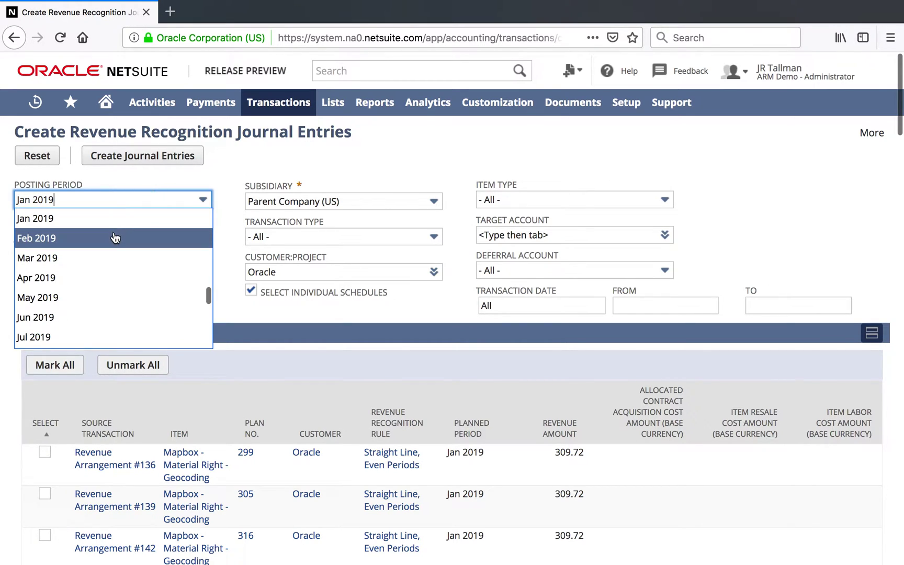
pyautogui.click(116, 237)
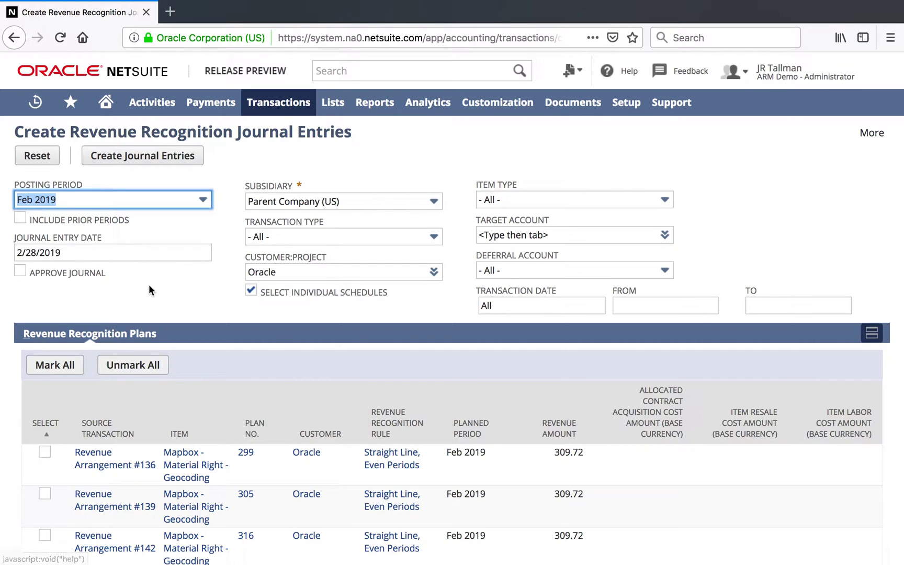
# - Select the Apple Music Subscription plan of Revenue Arrangement #317 and create its revenue recognition journal entry
pyautogui.scroll(-20, 201, 282)
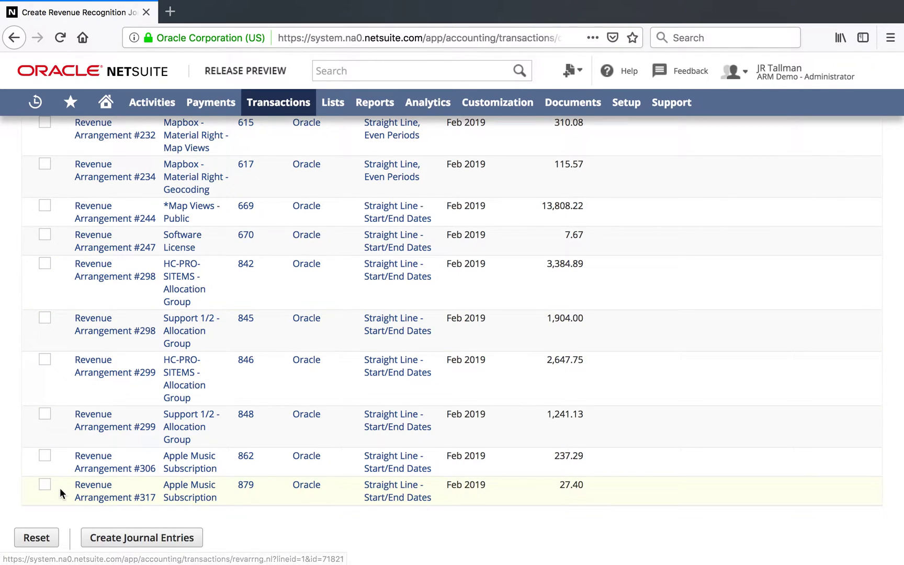
pyautogui.click(44, 487)
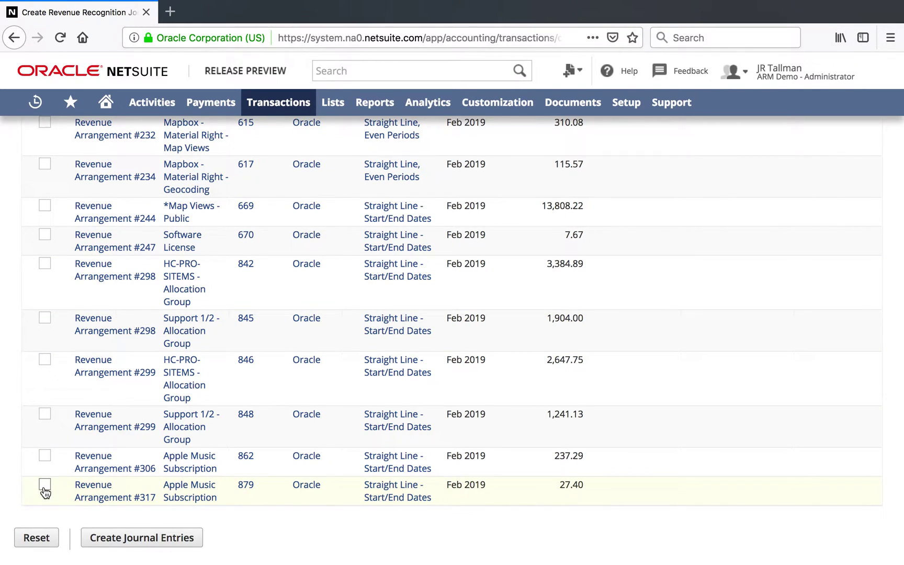
pyautogui.moveTo(218, 497); pyautogui.dragTo(160, 490)
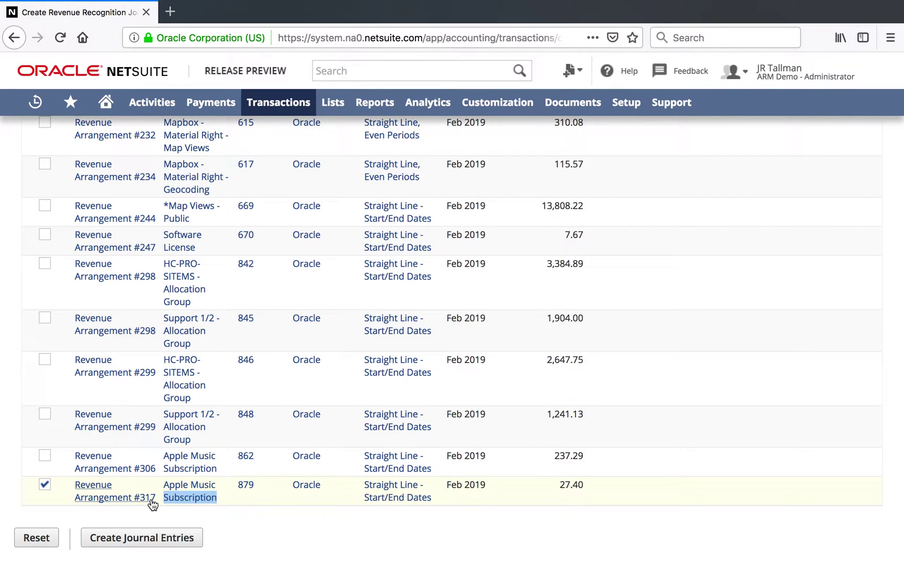
pyautogui.click(131, 538)
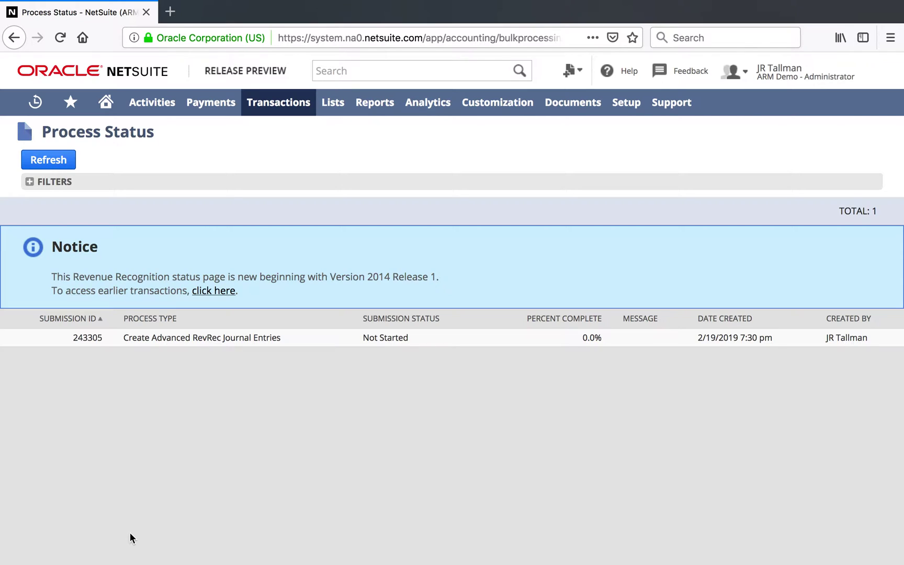
# - Refresh the process status, then open the journal entry created by the submission and review its debit and credit lines
pyautogui.click(48, 160)
pyautogui.click(373, 339)
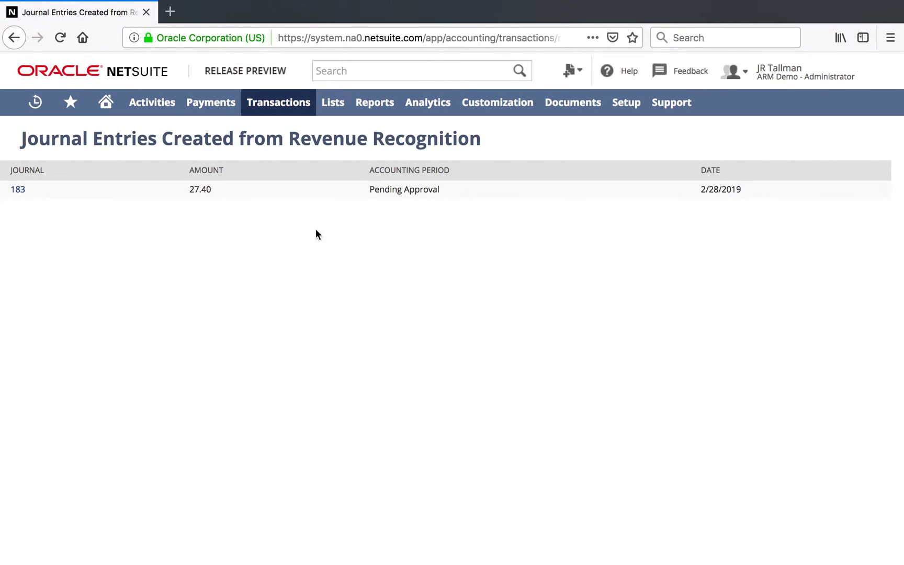
pyautogui.click(19, 194)
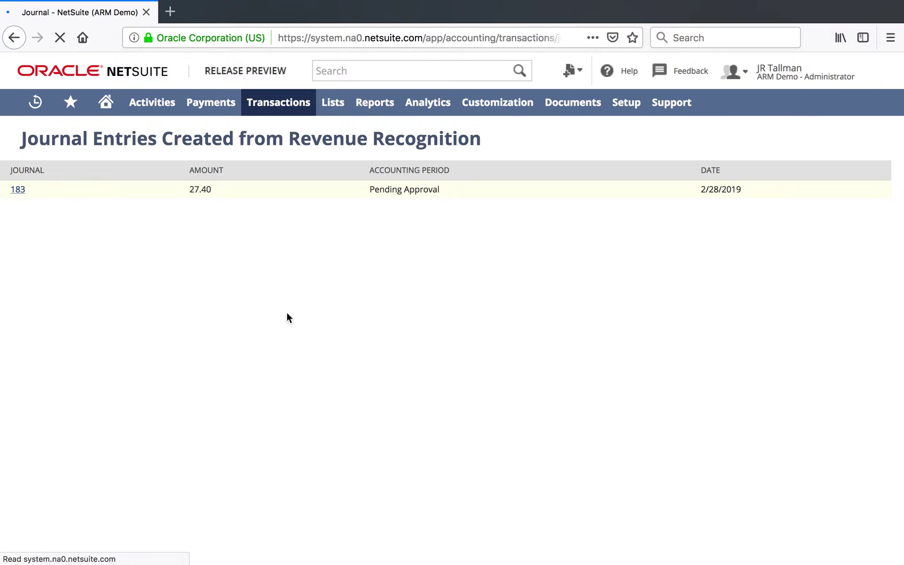
pyautogui.scroll(-3, 287, 314)
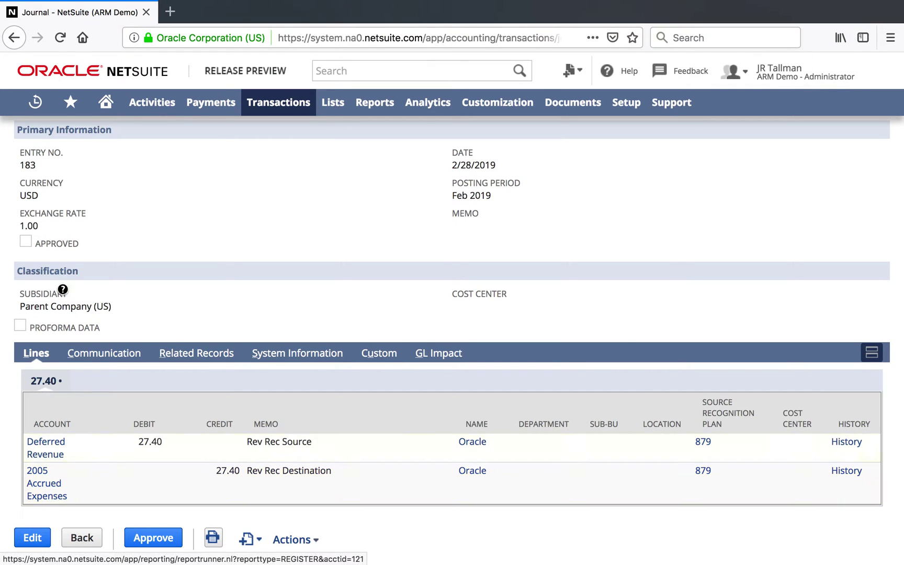
# - Open the Apple Music Subscription item in a separate tab, check its income and deferred revenue accounts, and return to the journal
pyautogui.moveTo(35, 102)
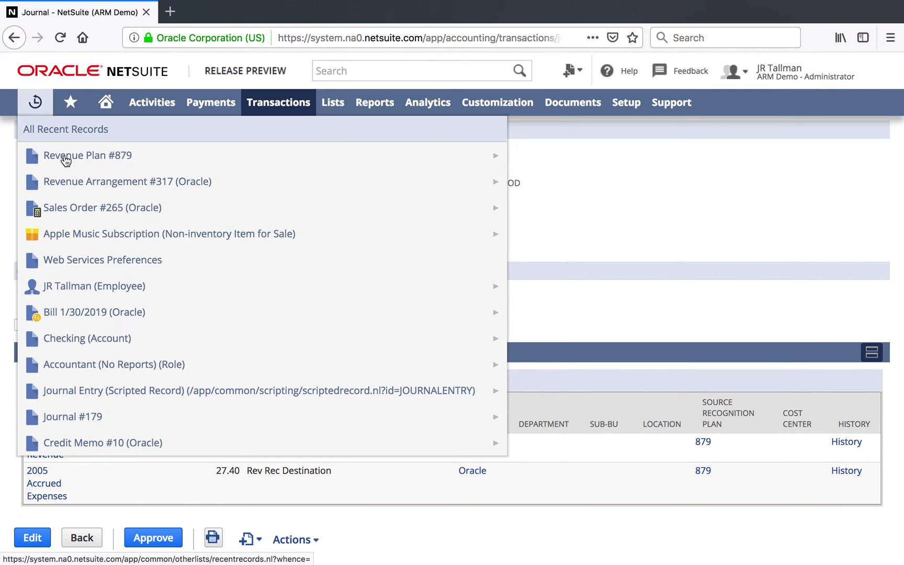
pyautogui.rightClick(91, 223)
pyautogui.click(97, 228)
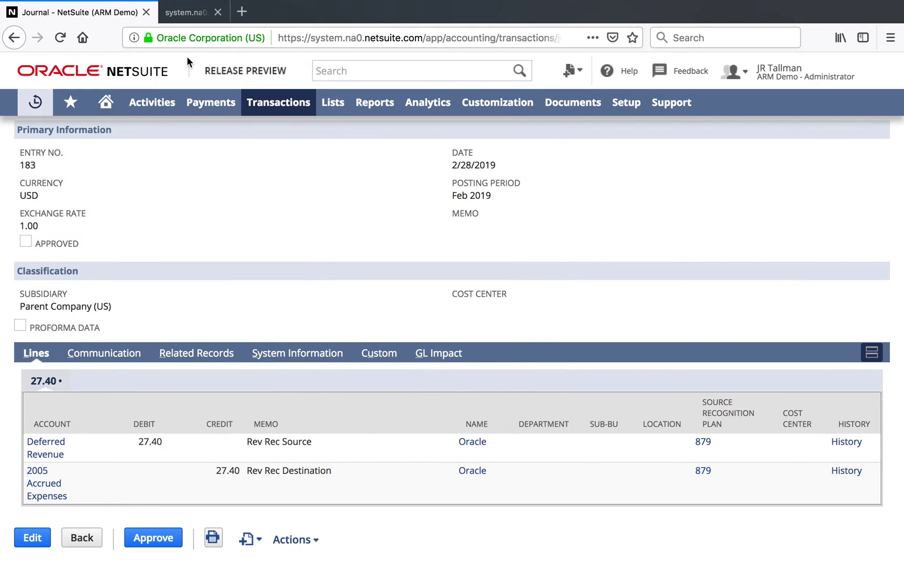
pyautogui.click(213, 17)
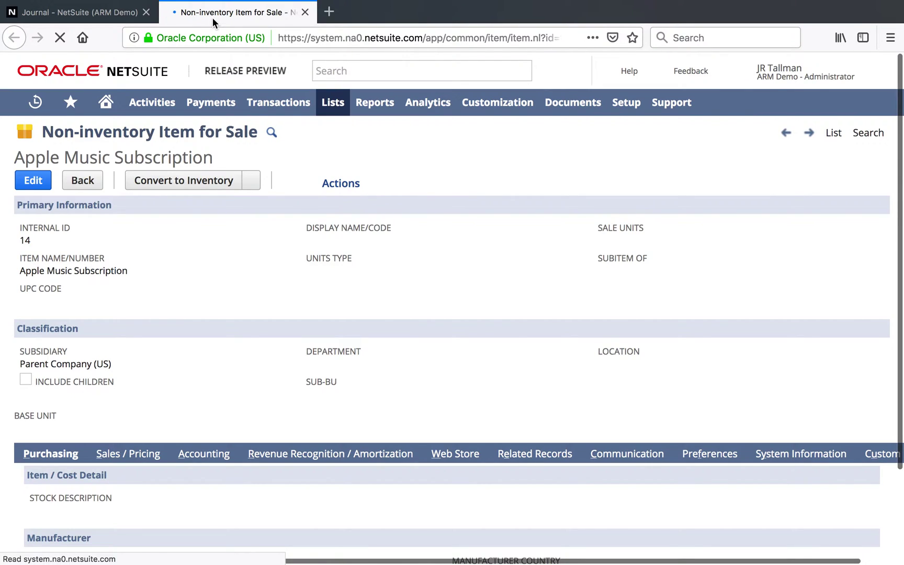
pyautogui.scroll(-3, 195, 267)
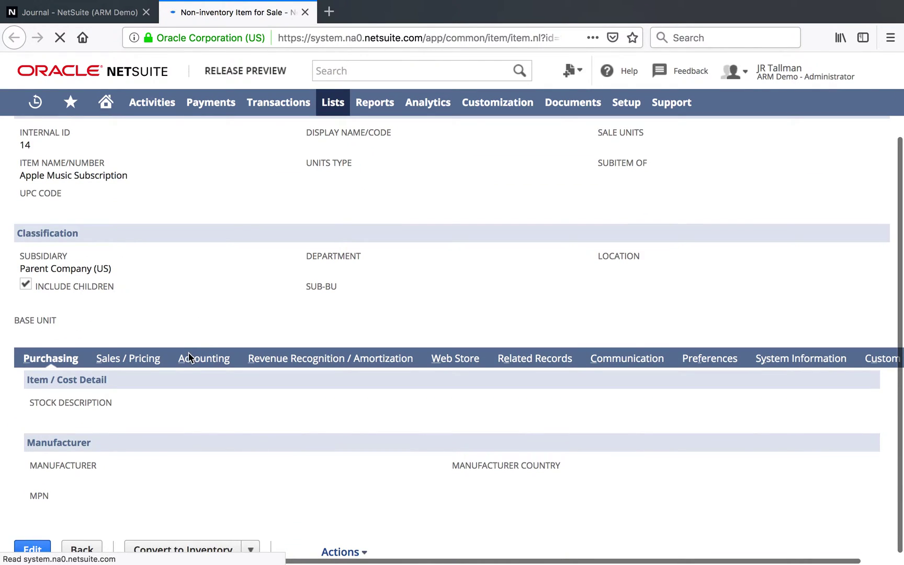
pyautogui.click(187, 360)
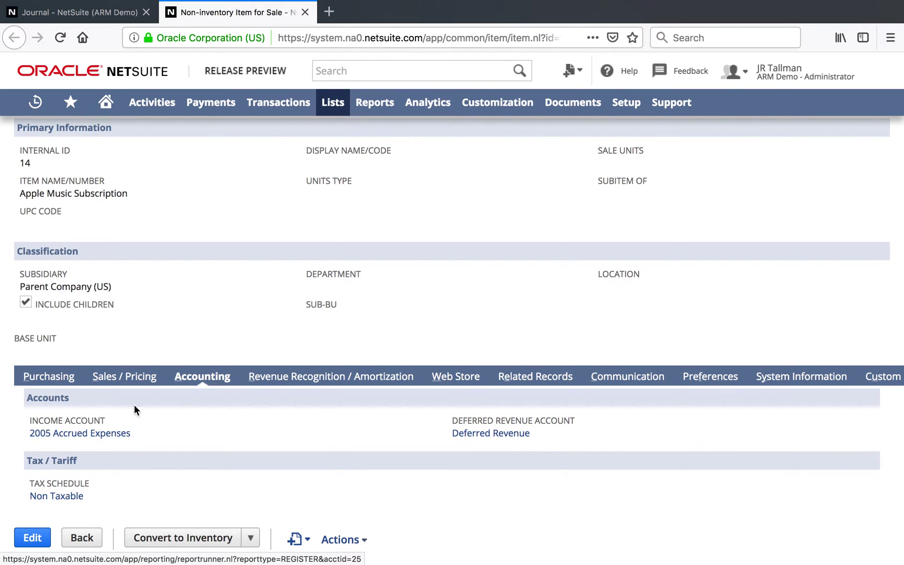
pyautogui.click(90, 12)
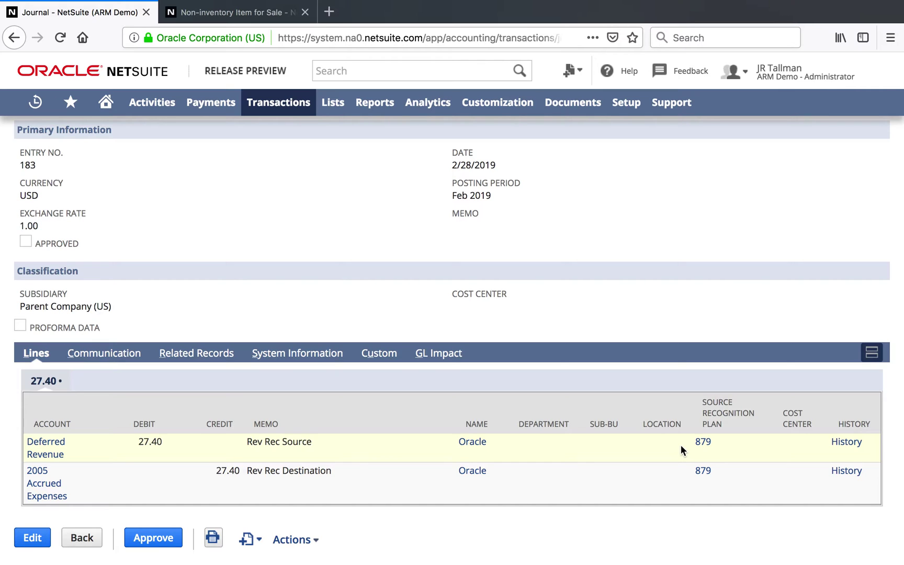
# - Open the source recognition plan from the Deferred Revenue line, review its planned revenue by period, and return to the journal
pyautogui.click(704, 442)
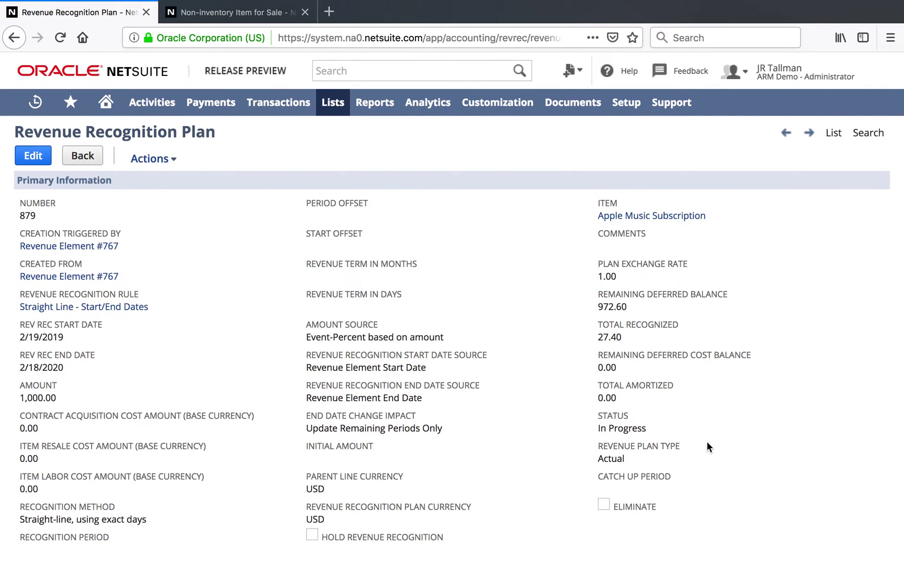
pyautogui.scroll(-10, 707, 441)
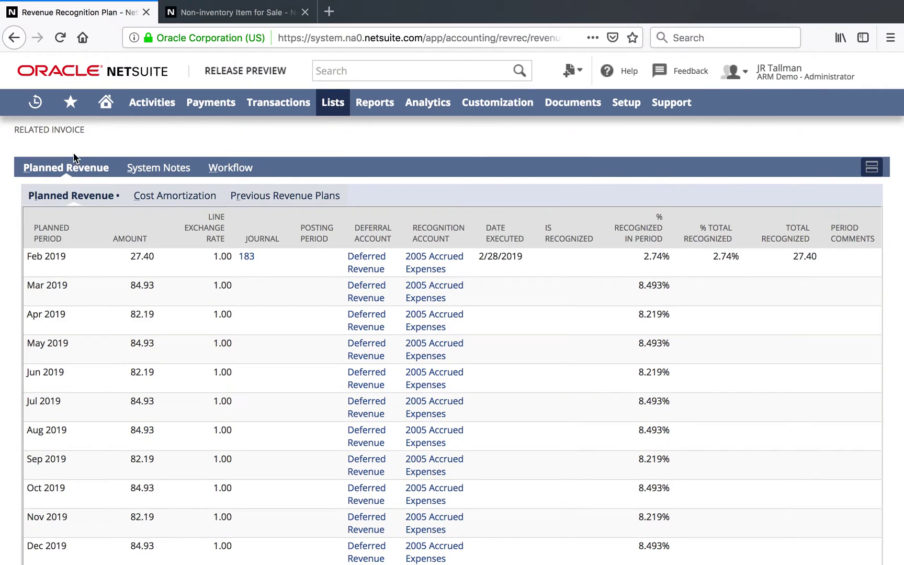
pyautogui.click(13, 39)
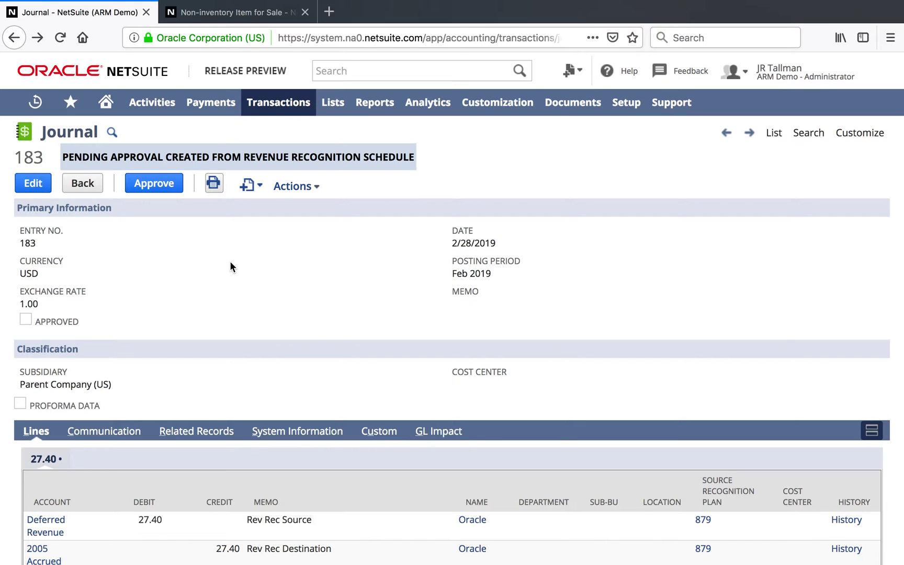
# - Check the posting status of both lines in the journal's GL Impact, then return to the journal and approve it
pyautogui.moveTo(292, 186)
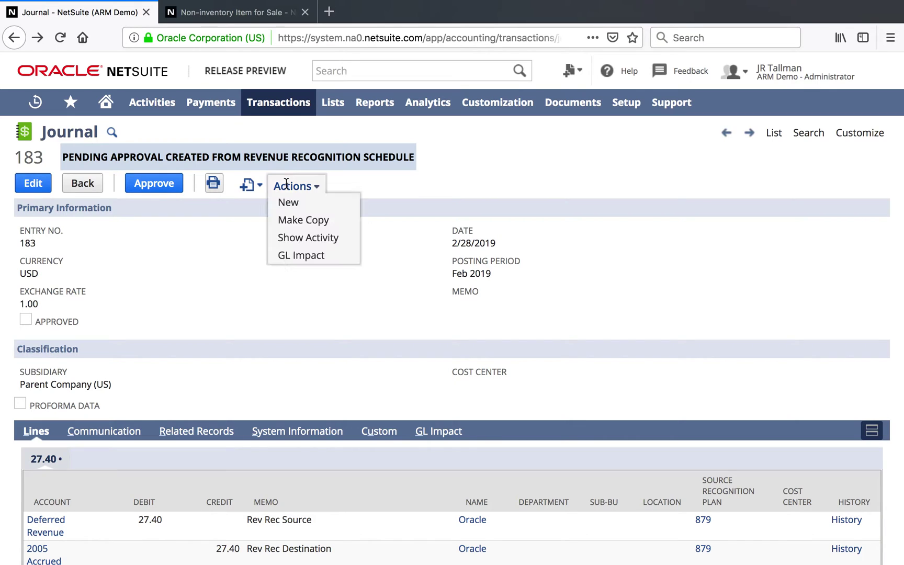
pyautogui.click(294, 256)
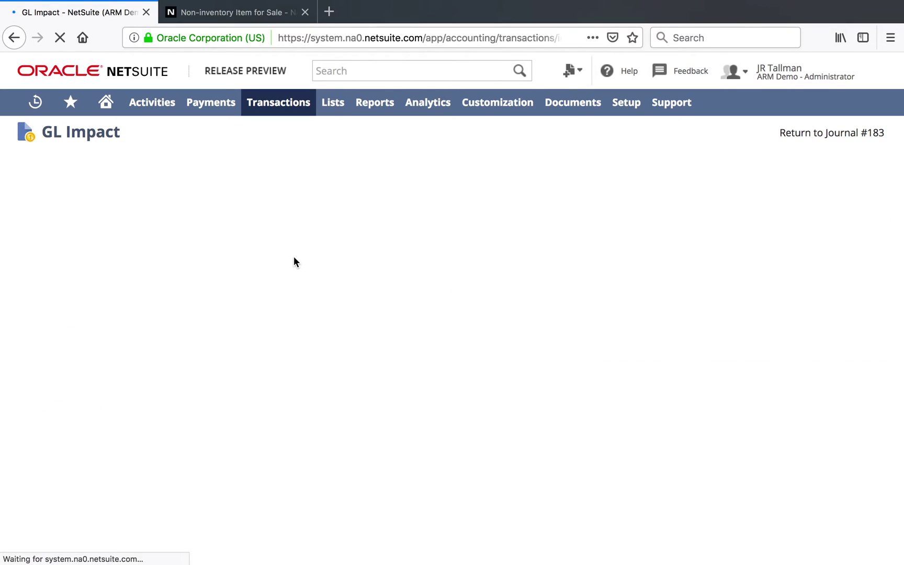
pyautogui.moveTo(288, 206); pyautogui.dragTo(299, 205)
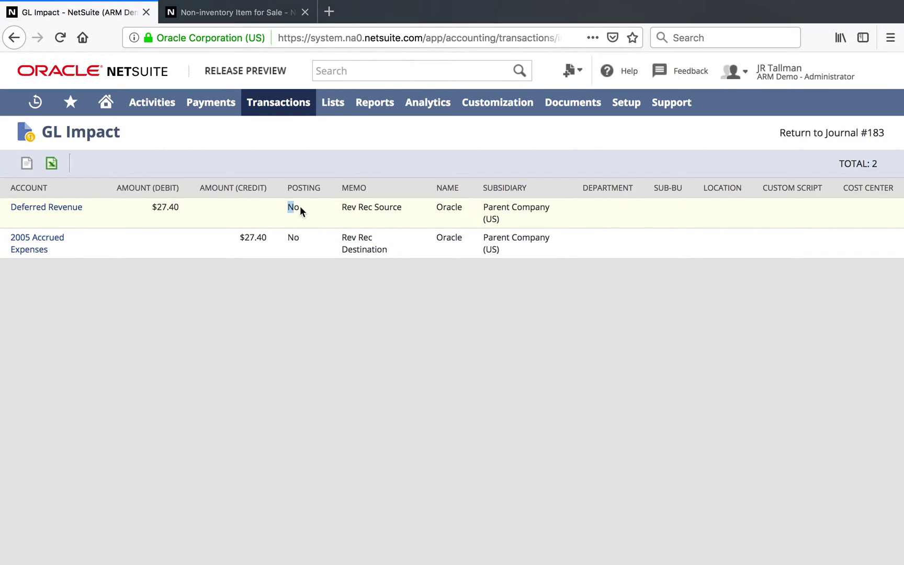
pyautogui.doubleClick(293, 239)
pyautogui.click(796, 133)
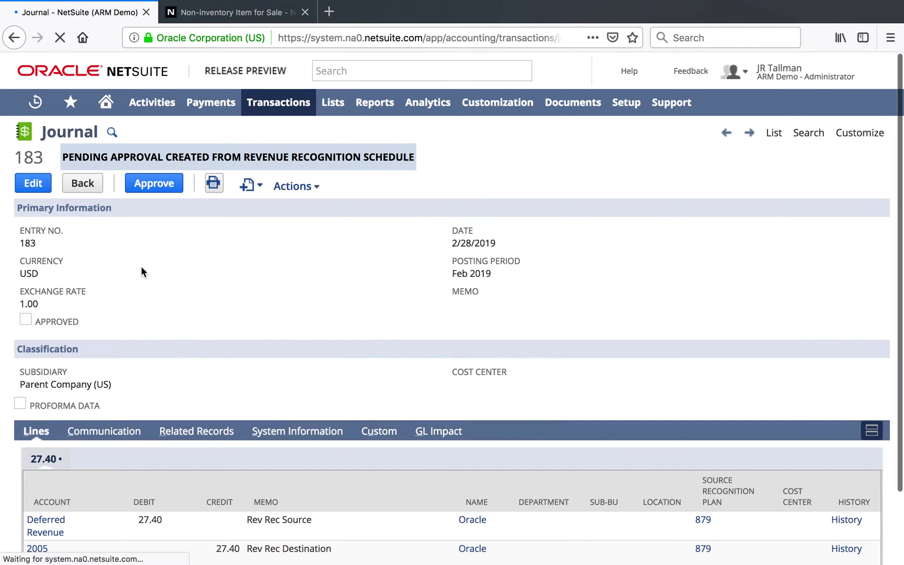
pyautogui.click(149, 189)
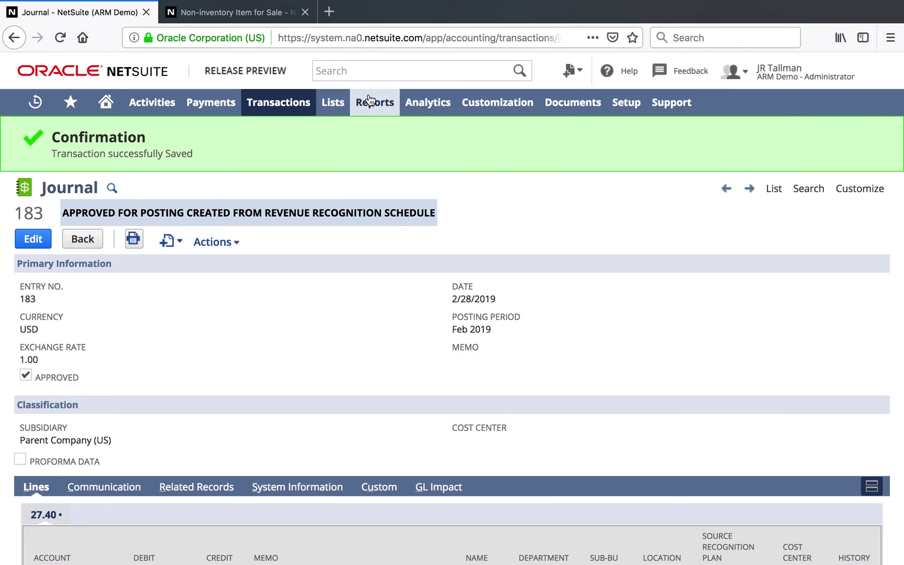
# - Look over the available Revenue reports, including Revenue By Item, Deferred Revenue By Customer, Revenue Recognition Forecast and Deferred Revenue Waterfall
pyautogui.moveTo(374, 101)
pyautogui.moveTo(380, 415)
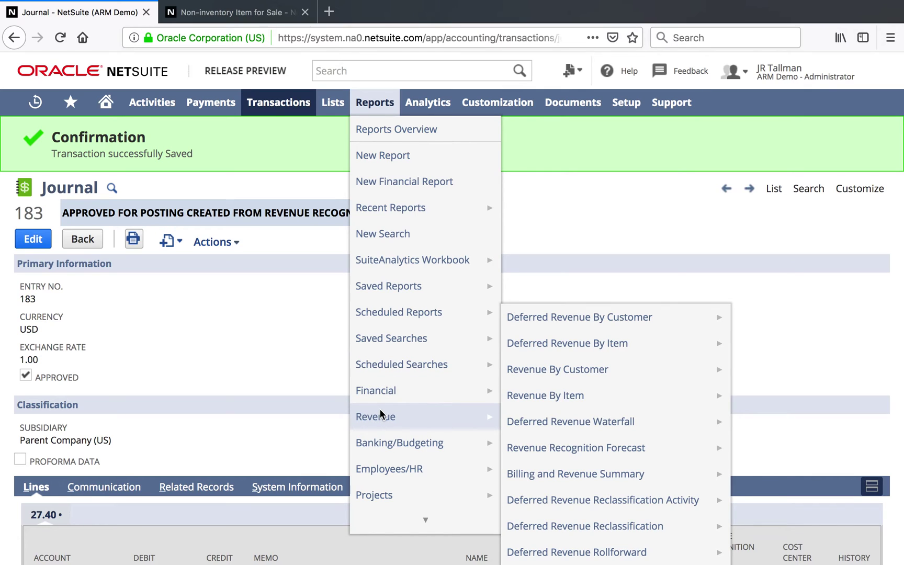
pyautogui.moveTo(608, 397)
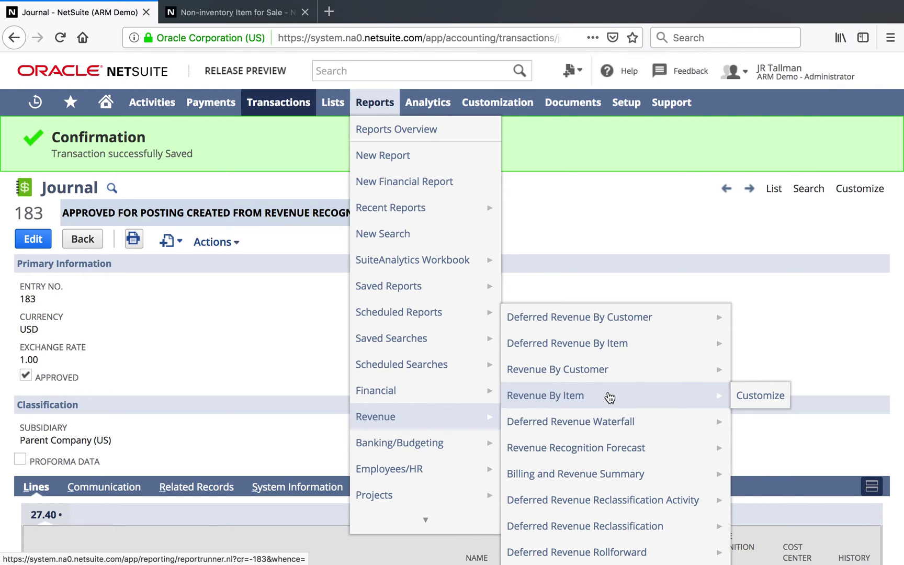
pyautogui.moveTo(592, 380)
pyautogui.moveTo(638, 317)
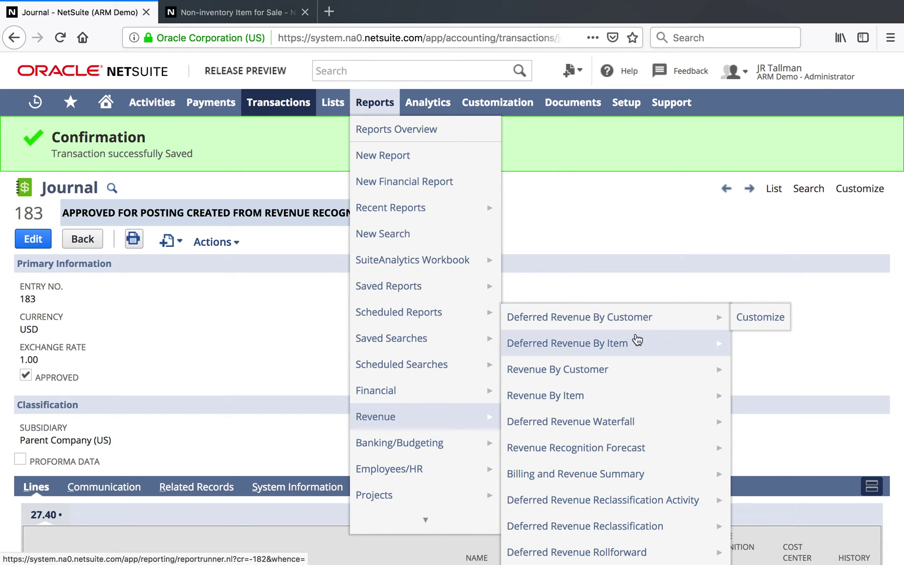
pyautogui.moveTo(652, 495)
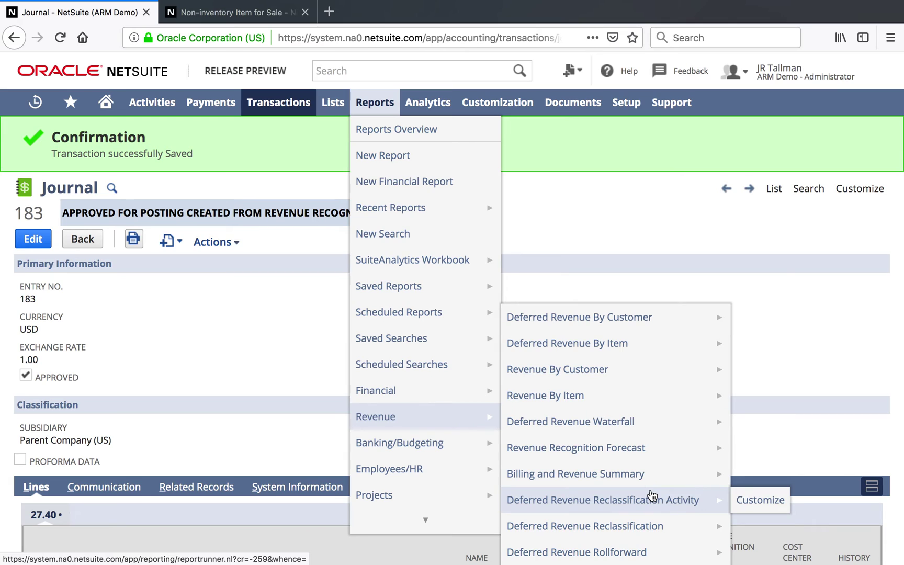
pyautogui.moveTo(593, 455)
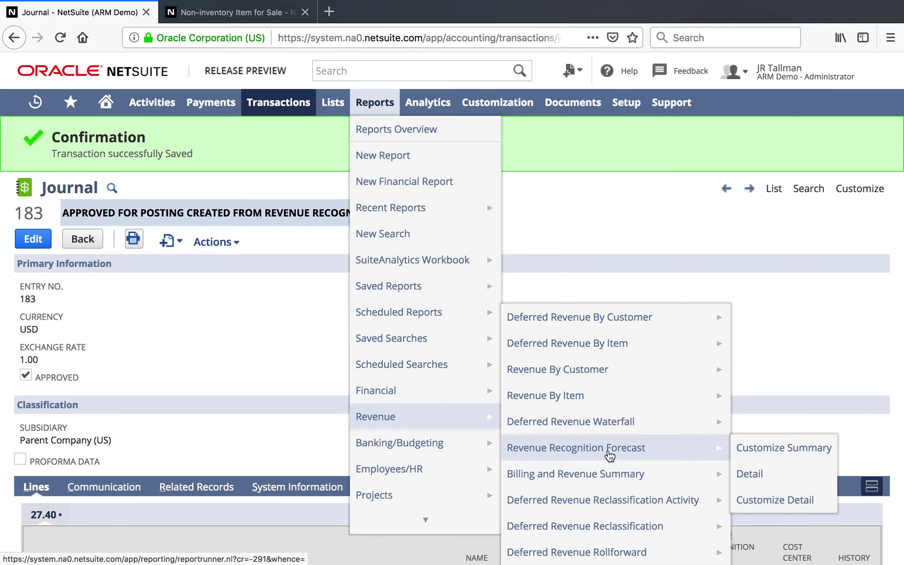
pyautogui.moveTo(635, 429)
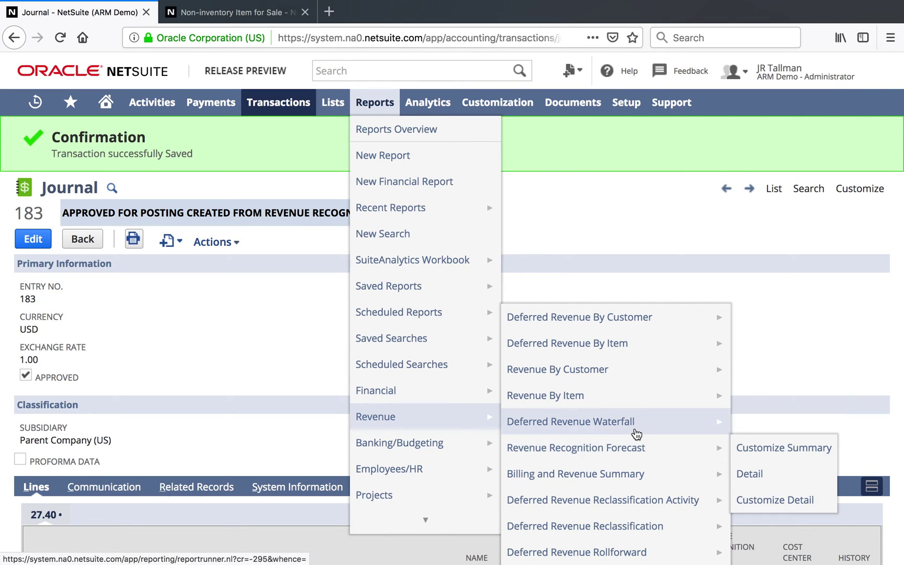